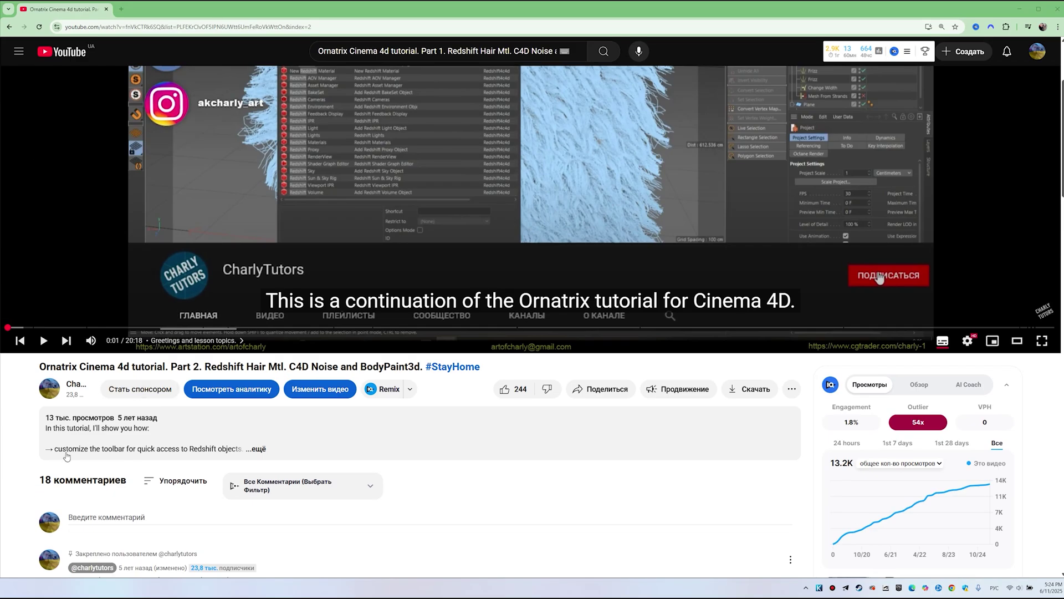
Step: Examine the Ornatrix Part 2 tutorial page and its comments about making the hair color follow the surface texture
{"action": "scroll", "coordinate": [111, 388], "scroll_direction": "down", "scroll_amount": 5}
{"action": "scroll", "coordinate": [138, 360], "scroll_direction": "up", "scroll_amount": 2}
{"action": "scroll", "coordinate": [159, 347], "scroll_direction": "down", "scroll_amount": 1}
{"action": "scroll", "coordinate": [160, 347], "scroll_direction": "up", "scroll_amount": 6}
{"action": "scroll", "coordinate": [367, 322], "scroll_direction": "down", "scroll_amount": 4}
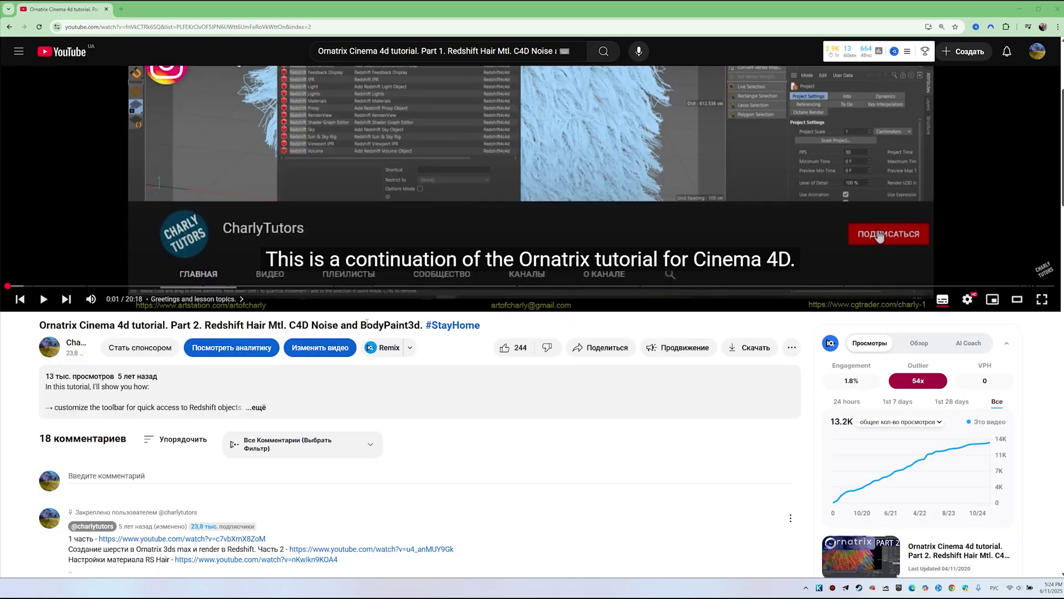
{"action": "scroll", "coordinate": [332, 311], "scroll_direction": "down", "scroll_amount": 2}
{"action": "scroll", "coordinate": [263, 359], "scroll_direction": "up", "scroll_amount": 5}
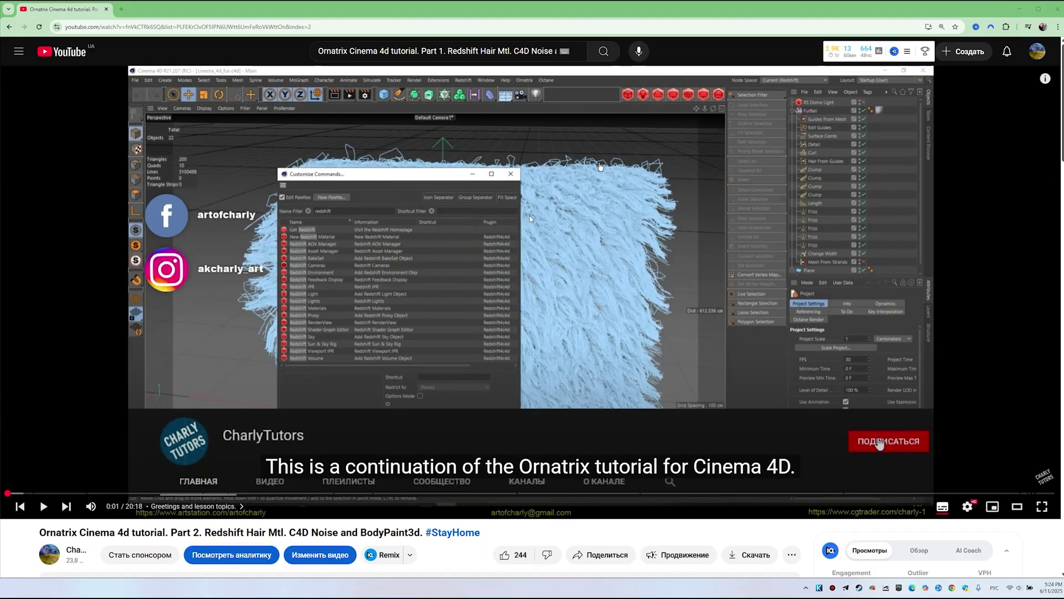
{"action": "scroll", "coordinate": [382, 291], "scroll_direction": "down", "scroll_amount": 12}
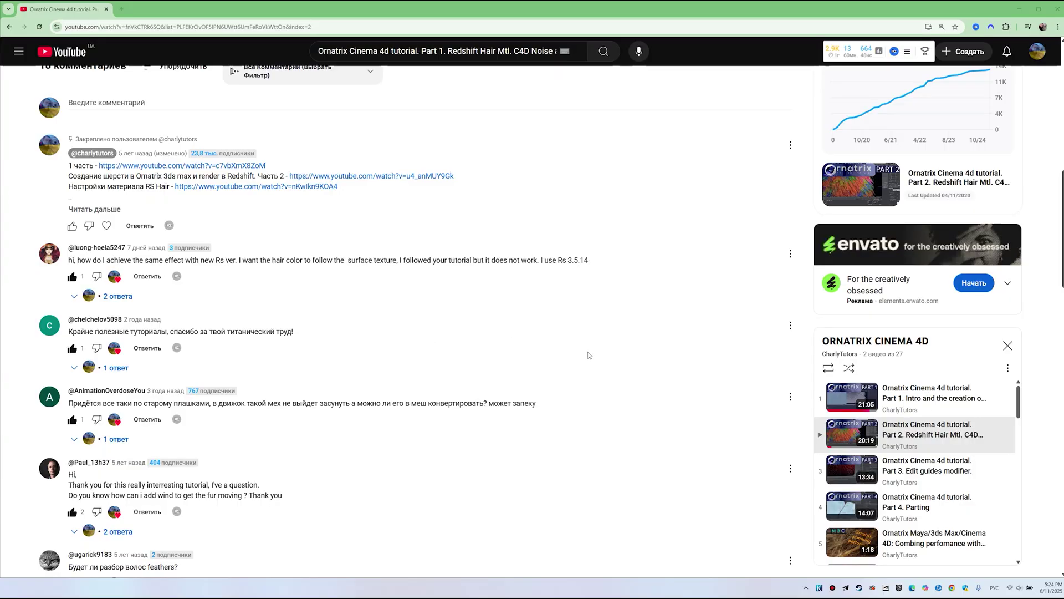
{"action": "scroll", "coordinate": [589, 355], "scroll_direction": "up", "scroll_amount": 4}
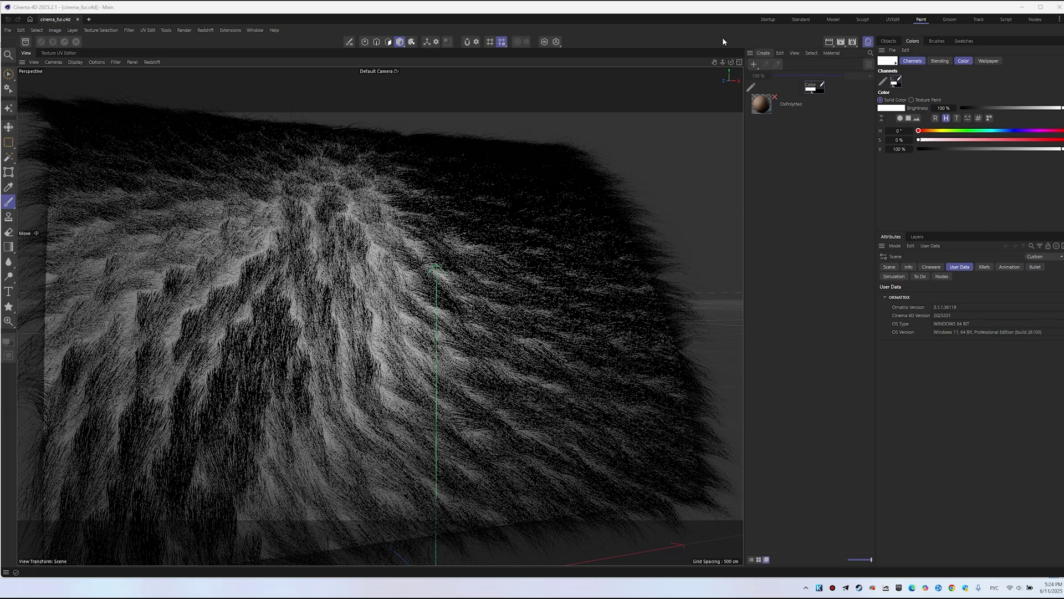
Step: Switch to the Paint layout, show the material manager and create a new material
{"action": "left_click", "coordinate": [768, 20]}
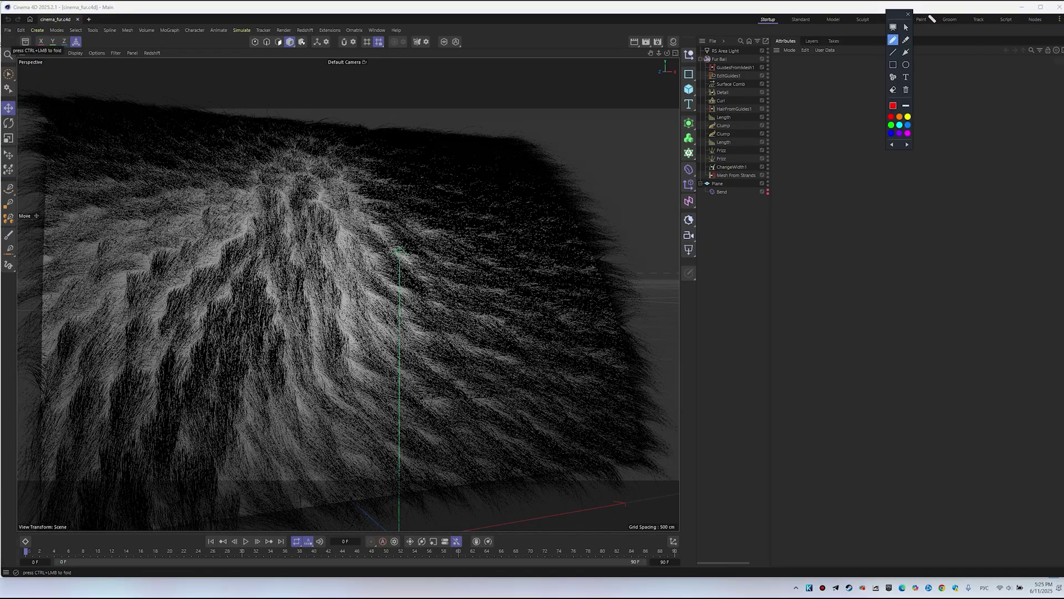
{"action": "mouse_move", "coordinate": [933, 19]}
{"action": "left_mouse_down"}
{"action": "mouse_move", "coordinate": [915, 23]}
{"action": "mouse_move", "coordinate": [931, 13]}
{"action": "left_mouse_up"}
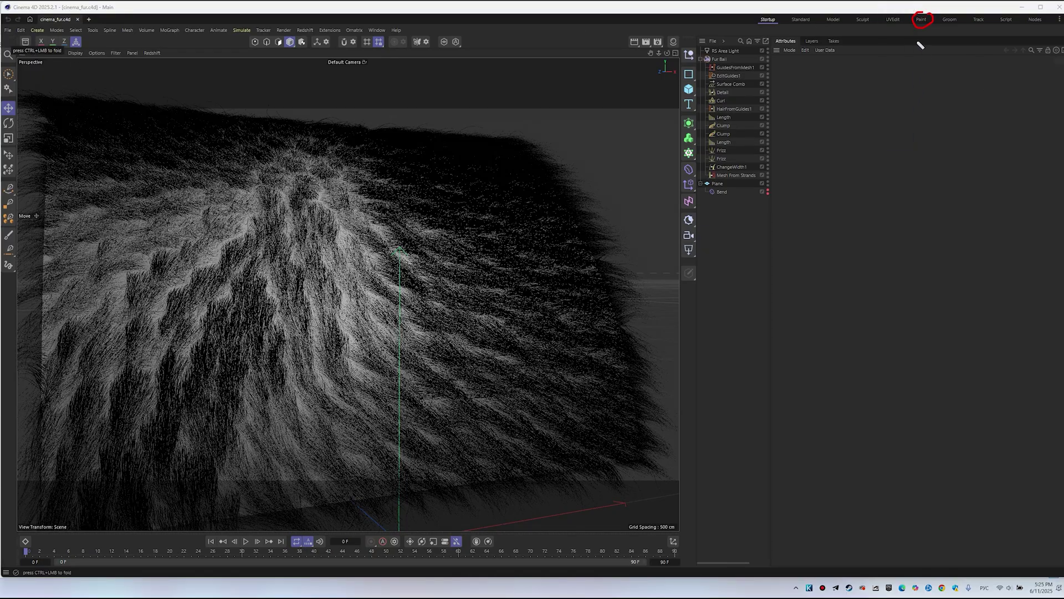
{"action": "key", "text": "Escape"}
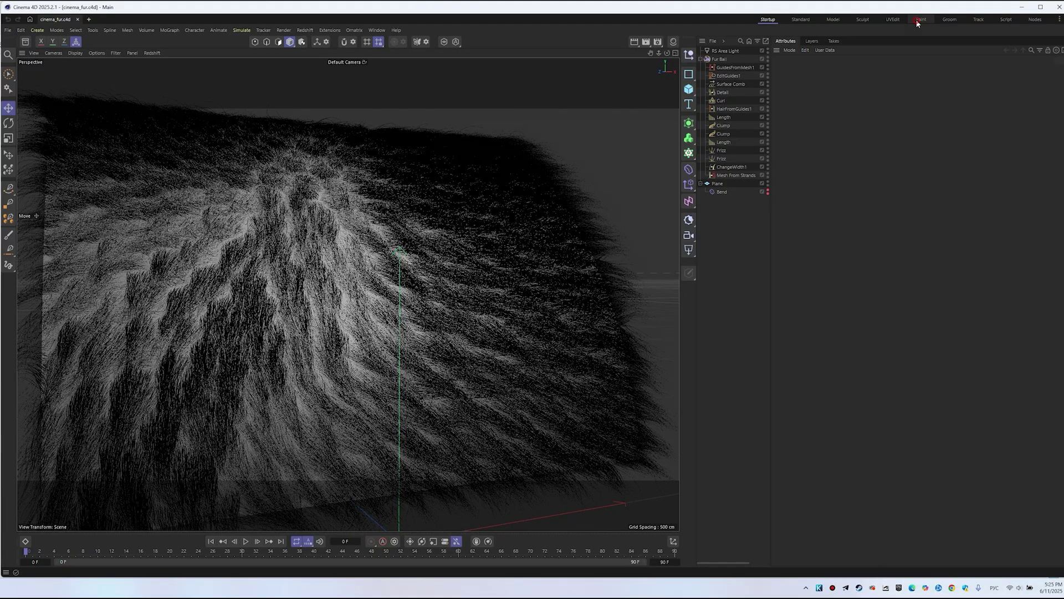
{"action": "left_click", "coordinate": [918, 24]}
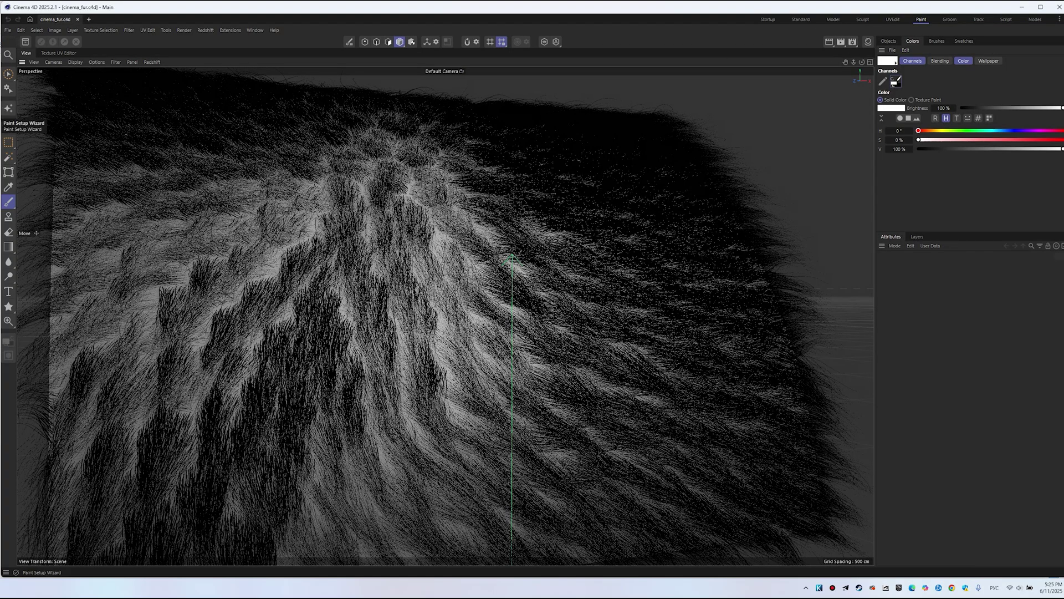
{"action": "left_click", "coordinate": [868, 41]}
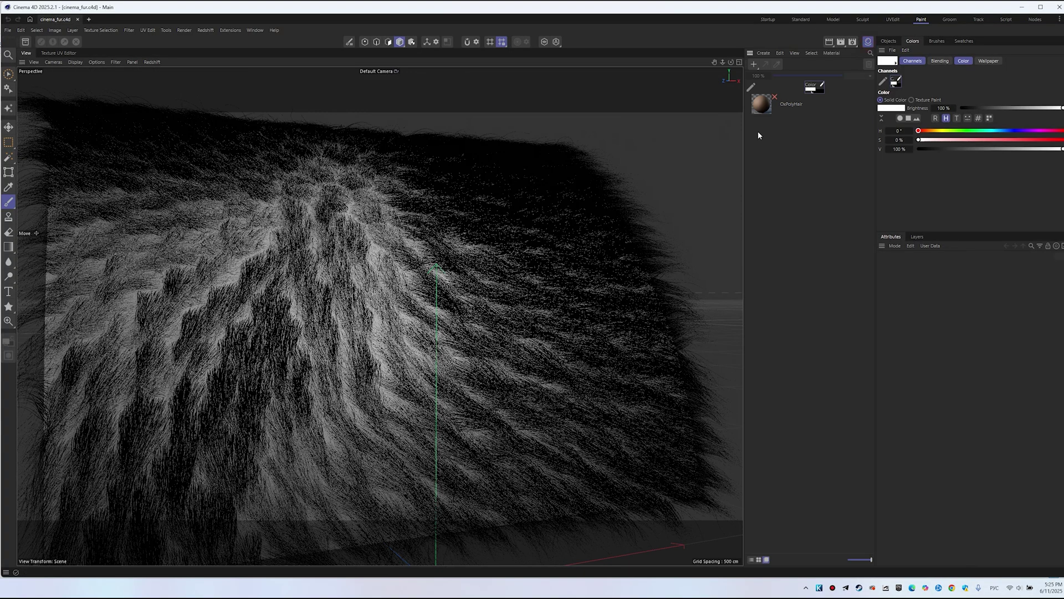
{"action": "left_click", "coordinate": [754, 64]}
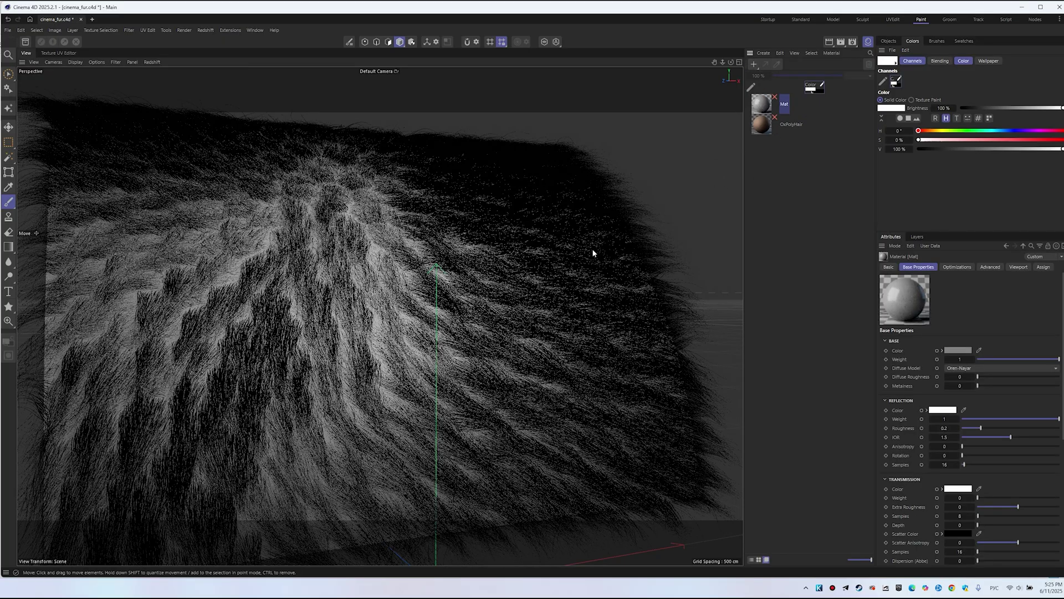
Step: In the Startup layout, collapse and disable the Fur Ball object and select the Plane
{"action": "left_click", "coordinate": [769, 20]}
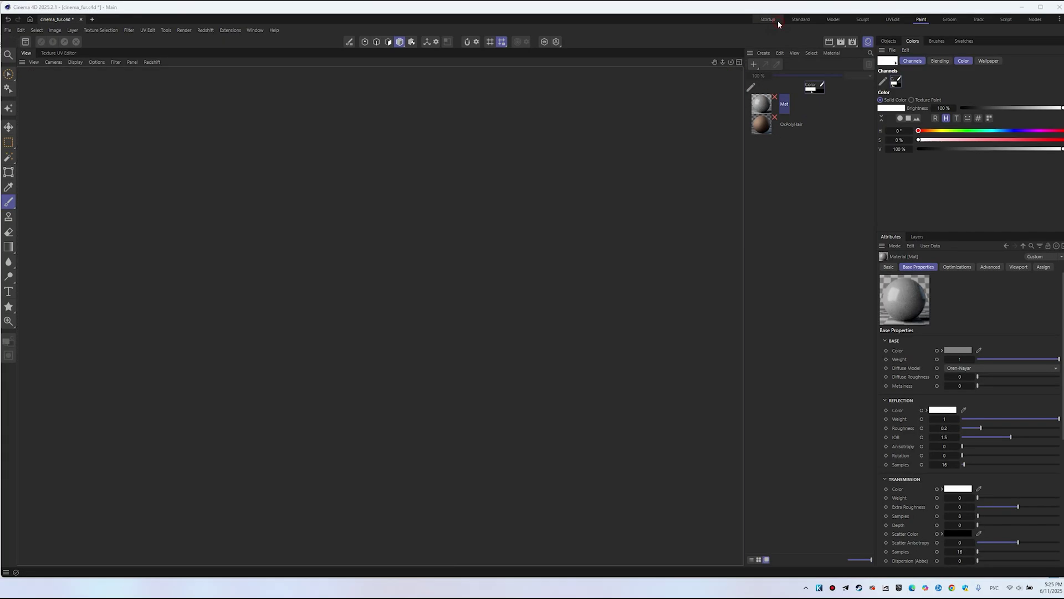
{"action": "left_click", "coordinate": [701, 59]}
{"action": "left_click", "coordinate": [756, 59]}
{"action": "left_click", "coordinate": [718, 67]}
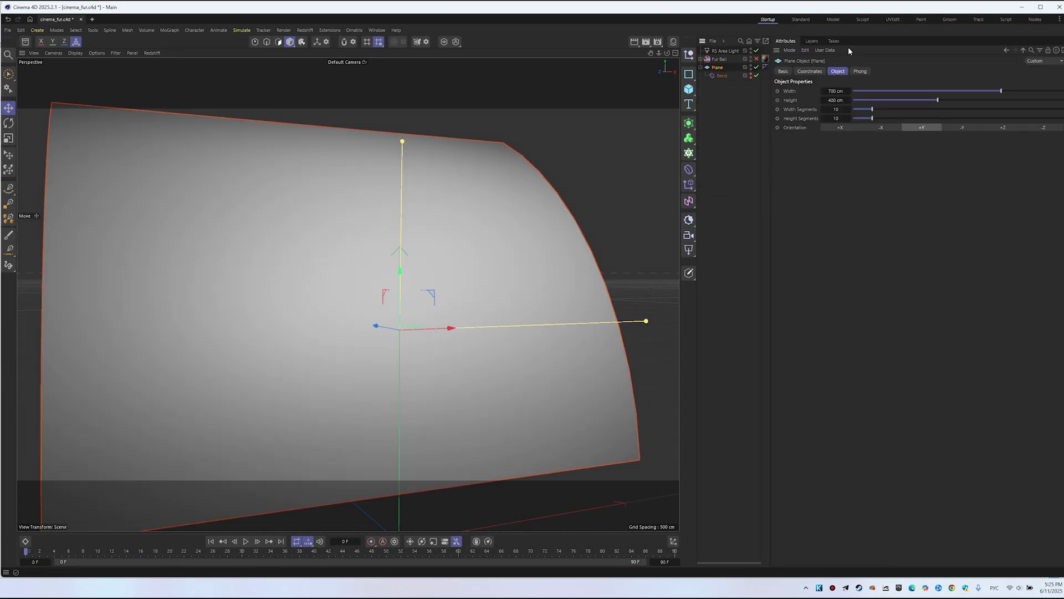
Step: Return to the Paint layout, apply the Mat material to the plane and enable it for painting
{"action": "left_click", "coordinate": [921, 19]}
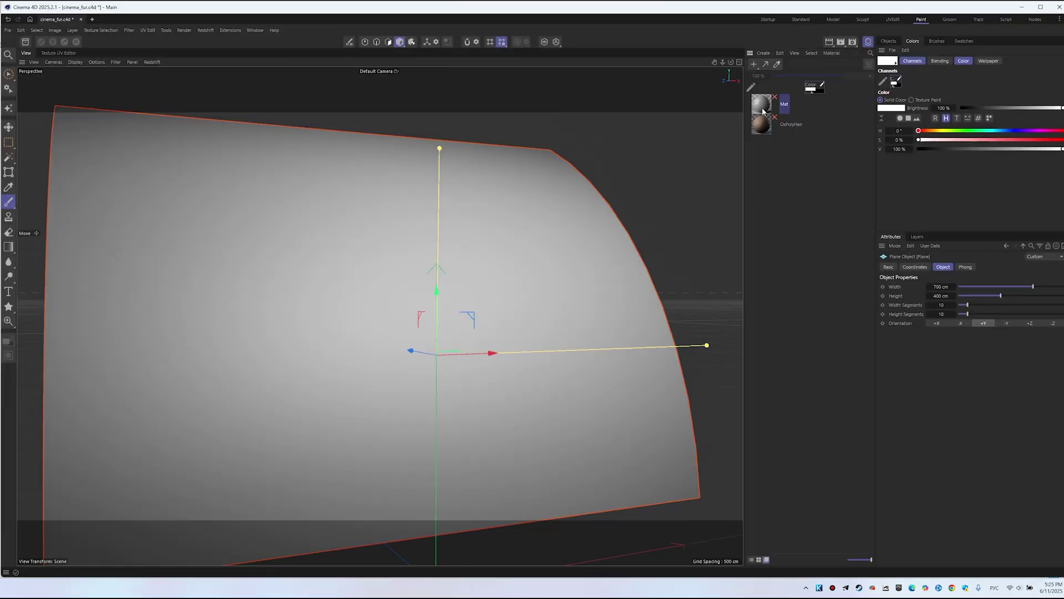
{"action": "left_click_drag", "start_coordinate": [763, 111], "coordinate": [368, 251]}
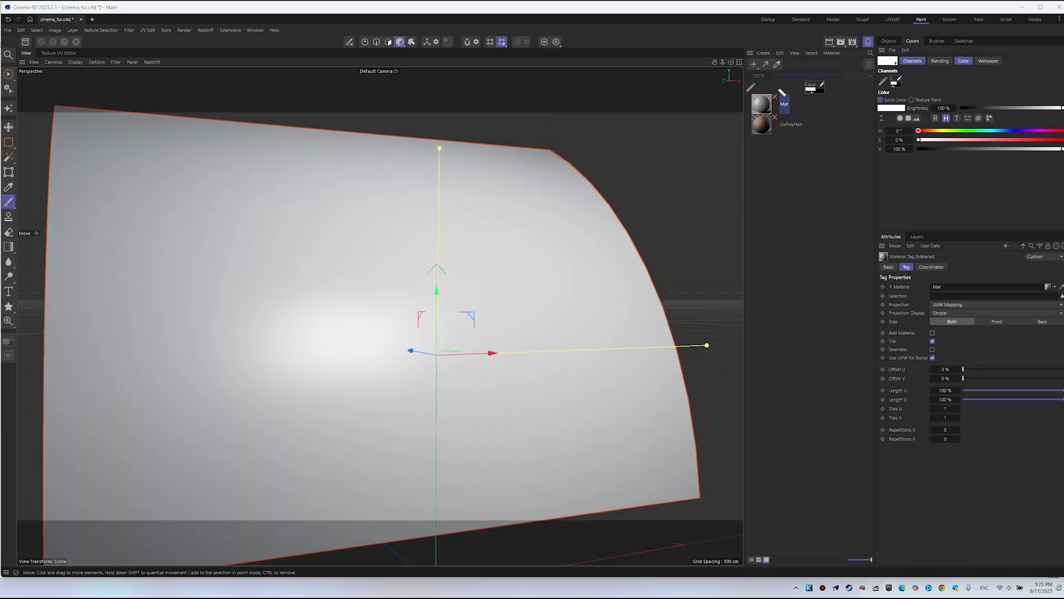
{"action": "left_click", "coordinate": [776, 103]}
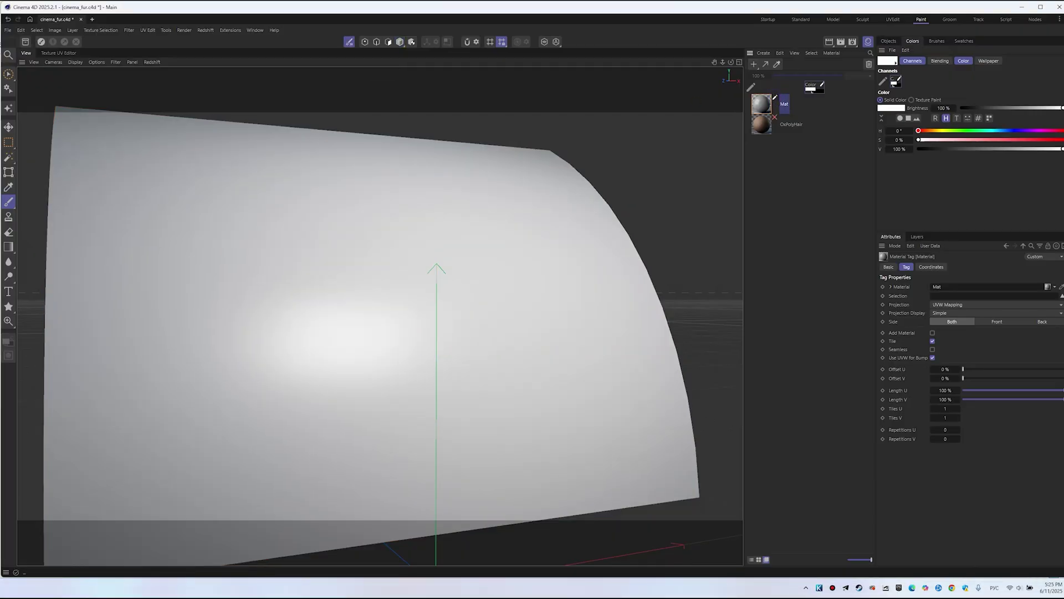
Step: Add a 1024 x 1024 pixel, 8-bit RGB texture named Mat_Color_2 to the Mat material's Color channel
{"action": "mouse_move", "coordinate": [792, 97]}
{"action": "left_mouse_down"}
{"action": "mouse_move", "coordinate": [873, 114]}
{"action": "mouse_move", "coordinate": [789, 95]}
{"action": "left_mouse_up"}
{"action": "left_click_drag", "start_coordinate": [820, 103], "coordinate": [830, 111]}
{"action": "left_click_drag", "start_coordinate": [830, 101], "coordinate": [812, 111]}
{"action": "key", "text": "Escape"}
{"action": "double_click", "coordinate": [820, 104]}
{"action": "mouse_move", "coordinate": [792, 11]}
{"action": "left_mouse_down"}
{"action": "mouse_move", "coordinate": [746, 30]}
{"action": "mouse_move", "coordinate": [787, 17]}
{"action": "left_mouse_up"}
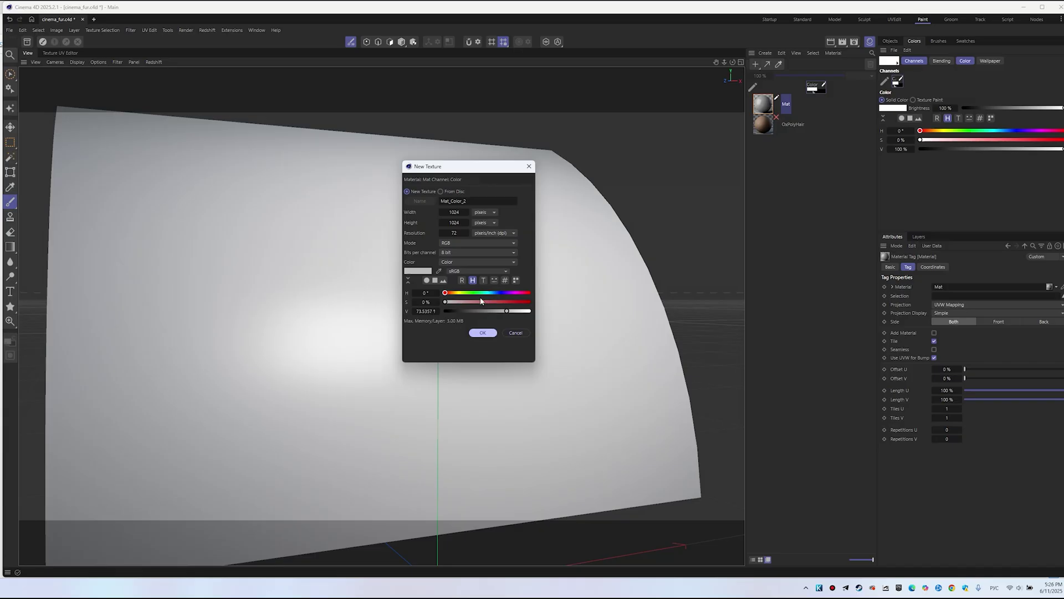
{"action": "left_click", "coordinate": [482, 333]}
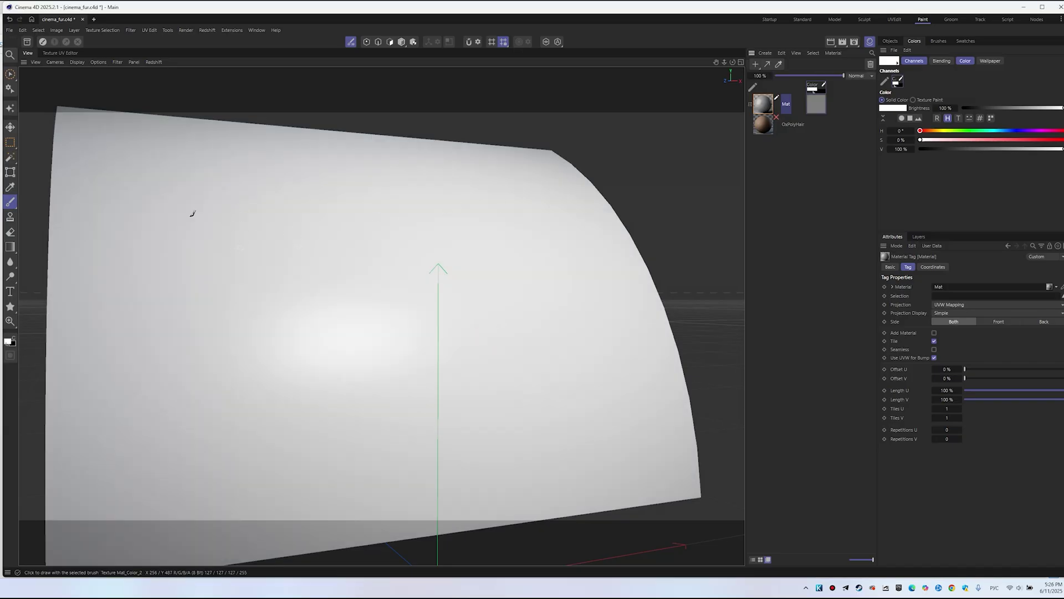
Step: Show the Texture UV Editor and dock it beside the perspective view
{"action": "left_click", "coordinate": [66, 53]}
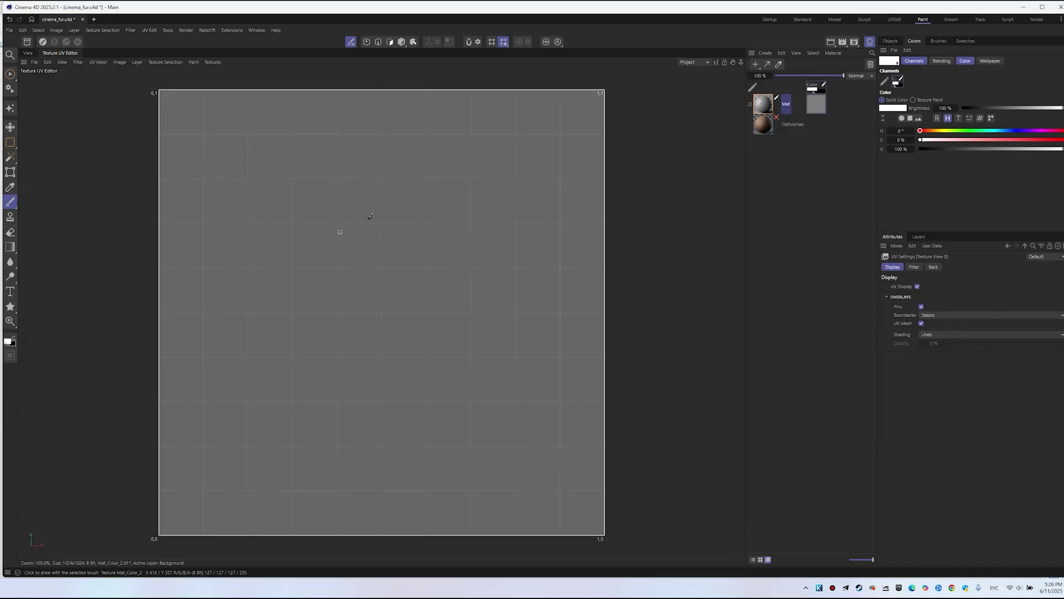
{"action": "mouse_move", "coordinate": [268, 169]}
{"action": "left_mouse_down"}
{"action": "mouse_move", "coordinate": [328, 221]}
{"action": "mouse_move", "coordinate": [415, 397]}
{"action": "left_mouse_up"}
{"action": "key", "text": "ctrl+z"}
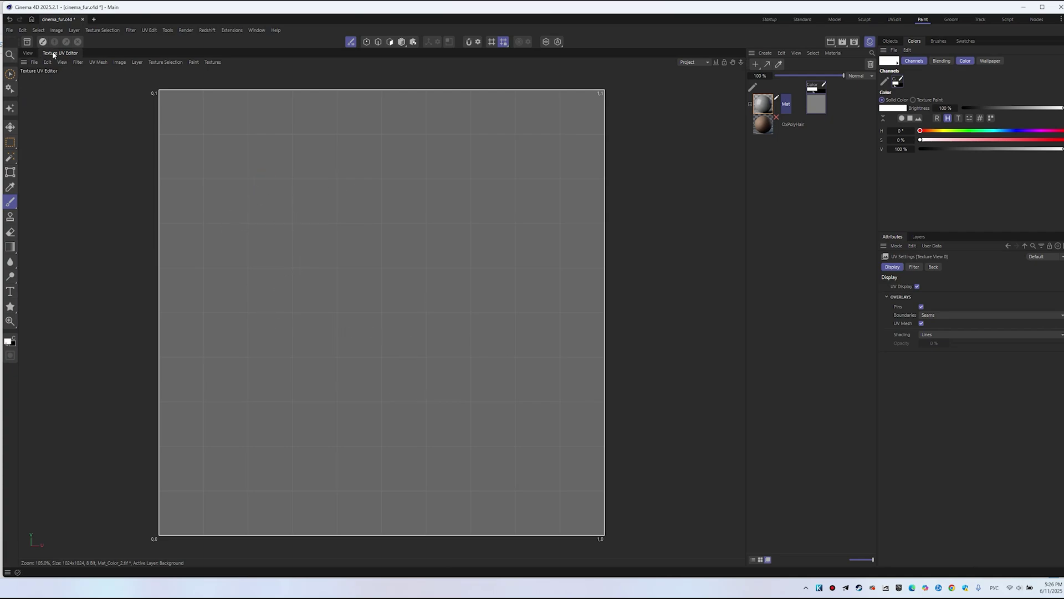
{"action": "left_click", "coordinate": [739, 232], "text": "alt"}
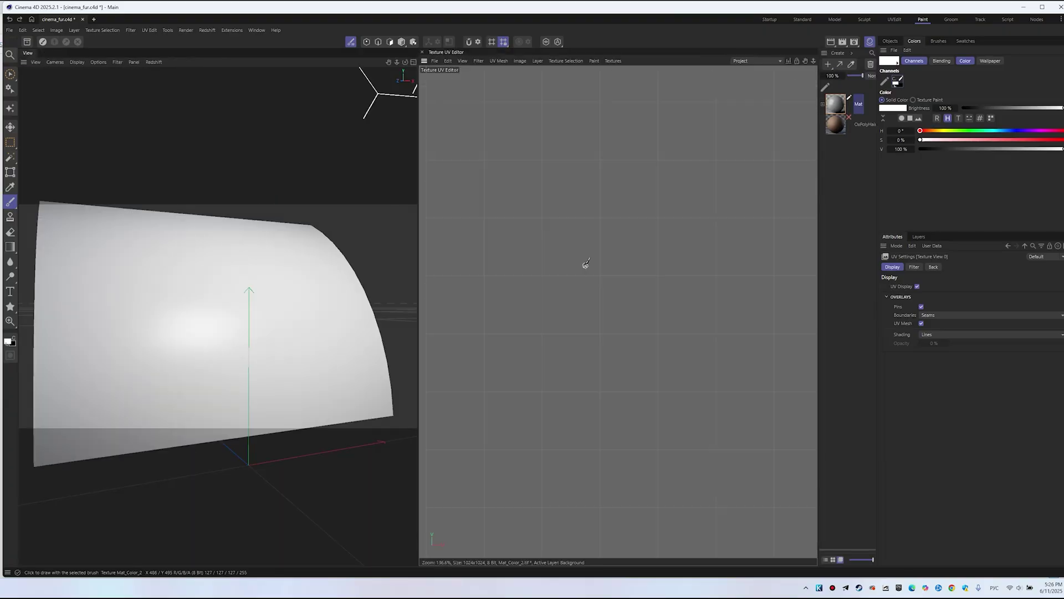
Step: Try a freehand test stroke on the texture, check it on the plane and undo it
{"action": "mouse_move", "coordinate": [531, 202]}
{"action": "left_mouse_down"}
{"action": "mouse_move", "coordinate": [507, 230]}
{"action": "mouse_move", "coordinate": [635, 323]}
{"action": "left_mouse_up"}
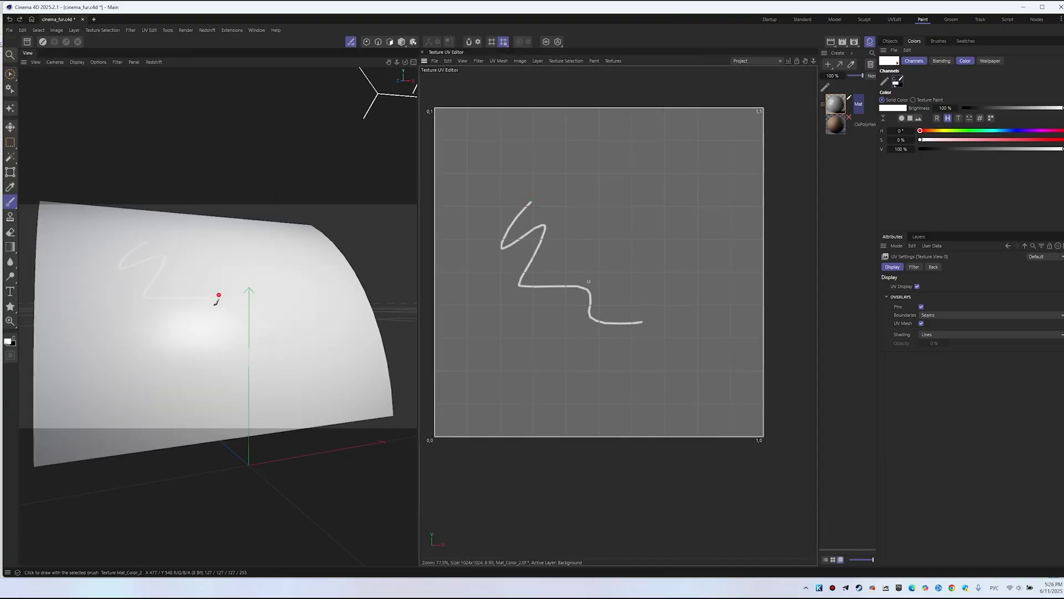
{"action": "left_click_drag", "start_coordinate": [209, 314], "coordinate": [185, 278], "text": "alt"}
{"action": "key", "text": "ctrl+z"}
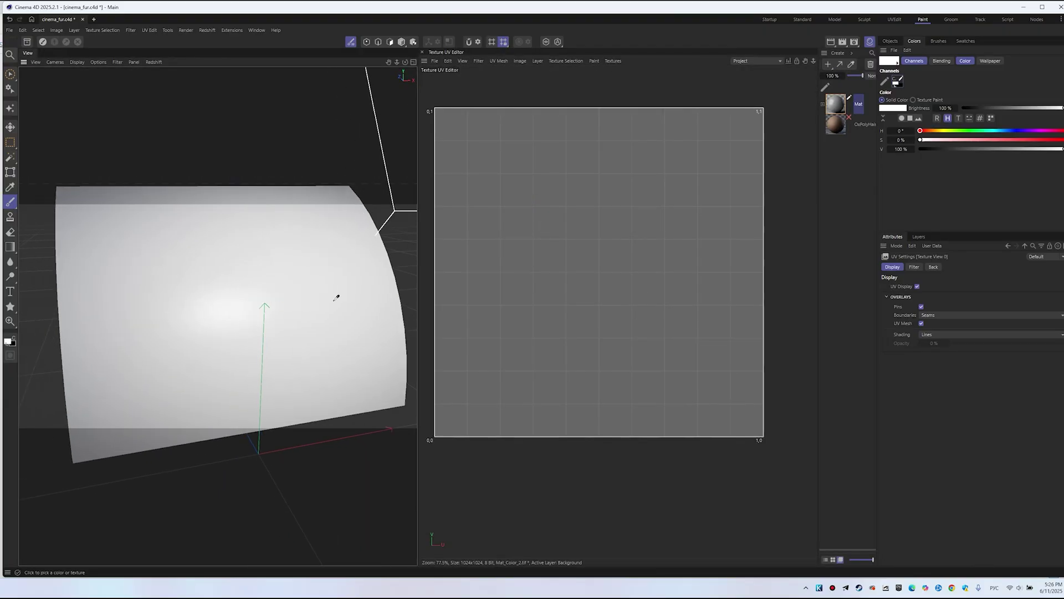
Step: Cover the texture with broad, soft blue and green patches using a large brush and 74% saturation
{"action": "left_click", "coordinate": [953, 131]}
{"action": "left_click", "coordinate": [966, 130]}
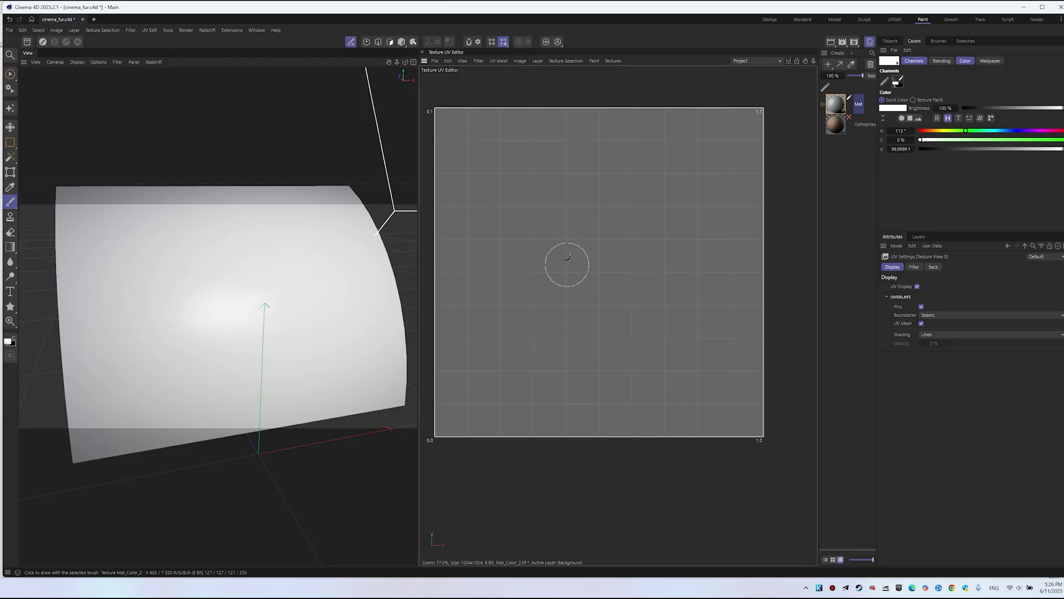
{"action": "mouse_move", "coordinate": [564, 259]}
{"action": "left_mouse_down"}
{"action": "mouse_move", "coordinate": [543, 212]}
{"action": "mouse_move", "coordinate": [491, 221]}
{"action": "left_mouse_up"}
{"action": "left_click_drag", "start_coordinate": [976, 139], "coordinate": [1027, 140]}
{"action": "left_click", "coordinate": [1029, 131]}
{"action": "mouse_move", "coordinate": [592, 204]}
{"action": "left_mouse_down"}
{"action": "mouse_move", "coordinate": [582, 167]}
{"action": "mouse_move", "coordinate": [609, 388]}
{"action": "left_mouse_up"}
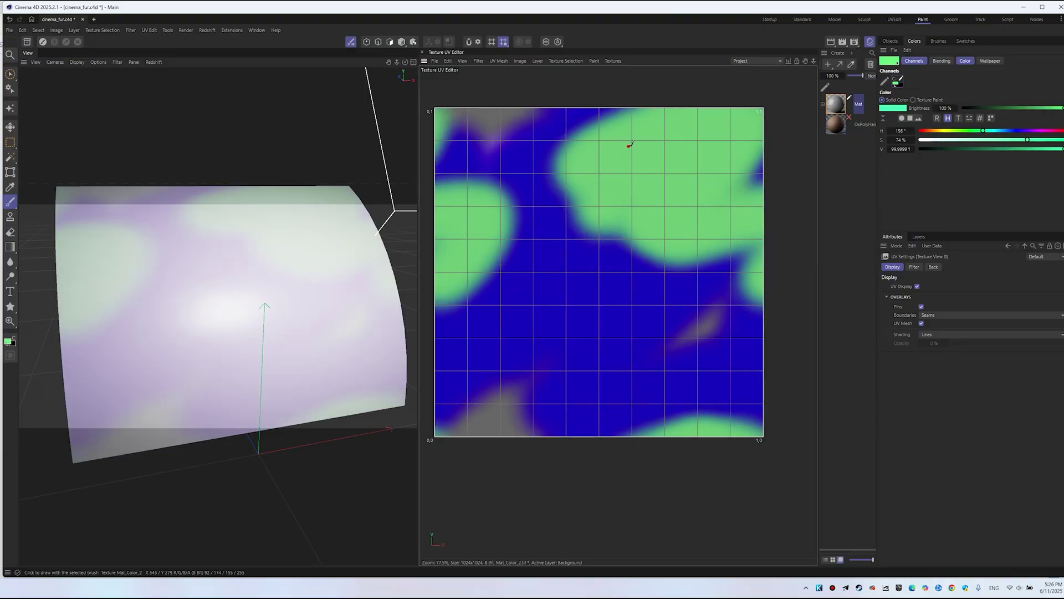
Step: Set the paint hue to 86° and add yellow-green patches in the middle and upper part of the texture
{"action": "left_click_drag", "start_coordinate": [982, 130], "coordinate": [954, 130]}
{"action": "left_click_drag", "start_coordinate": [601, 197], "coordinate": [632, 355]}
{"action": "left_click", "coordinate": [702, 190]}
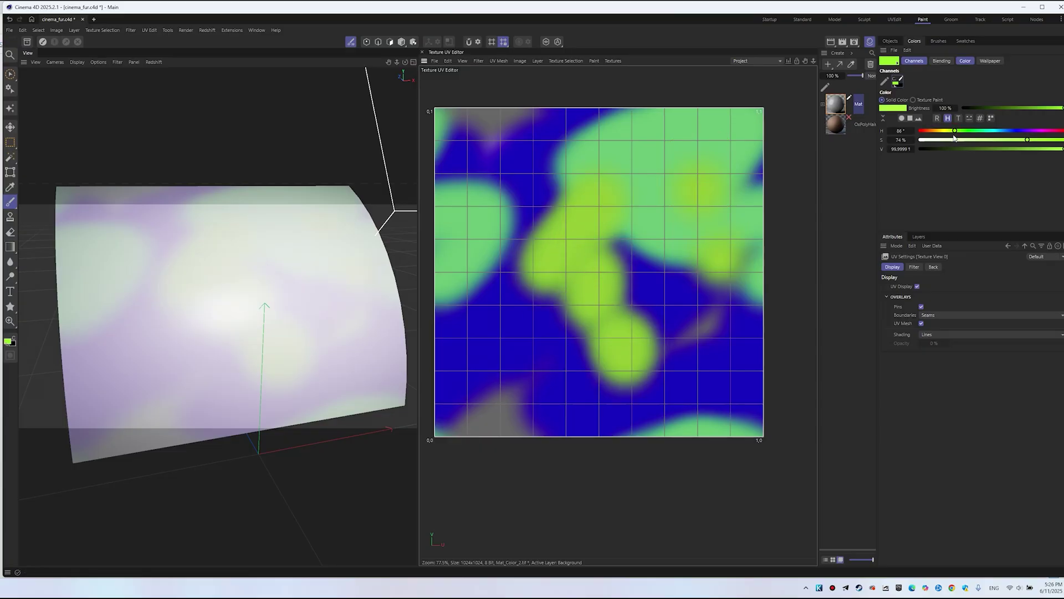
Step: Shift the paint hue to red and add dark red patches around the edges of the texture
{"action": "left_click_drag", "start_coordinate": [955, 130], "coordinate": [923, 131]}
{"action": "left_click_drag", "start_coordinate": [494, 152], "coordinate": [543, 169]}
{"action": "left_click_drag", "start_coordinate": [484, 377], "coordinate": [510, 416]}
{"action": "left_click", "coordinate": [585, 424]}
{"action": "left_click_drag", "start_coordinate": [670, 411], "coordinate": [685, 407]}
{"action": "left_click_drag", "start_coordinate": [741, 273], "coordinate": [730, 297]}
{"action": "left_click_drag", "start_coordinate": [718, 416], "coordinate": [630, 424]}
Step: Add a yellow patch near the texture's upper edge and magenta patches with a hue of 311° around its middle
{"action": "left_click_drag", "start_coordinate": [924, 131], "coordinate": [949, 131]}
{"action": "left_click_drag", "start_coordinate": [658, 206], "coordinate": [699, 149]}
{"action": "left_click_drag", "start_coordinate": [948, 131], "coordinate": [1045, 131]}
{"action": "left_click_drag", "start_coordinate": [537, 207], "coordinate": [576, 169]}
{"action": "left_click", "coordinate": [686, 198]}
{"action": "left_click_drag", "start_coordinate": [674, 244], "coordinate": [655, 272]}
{"action": "left_click", "coordinate": [598, 326]}
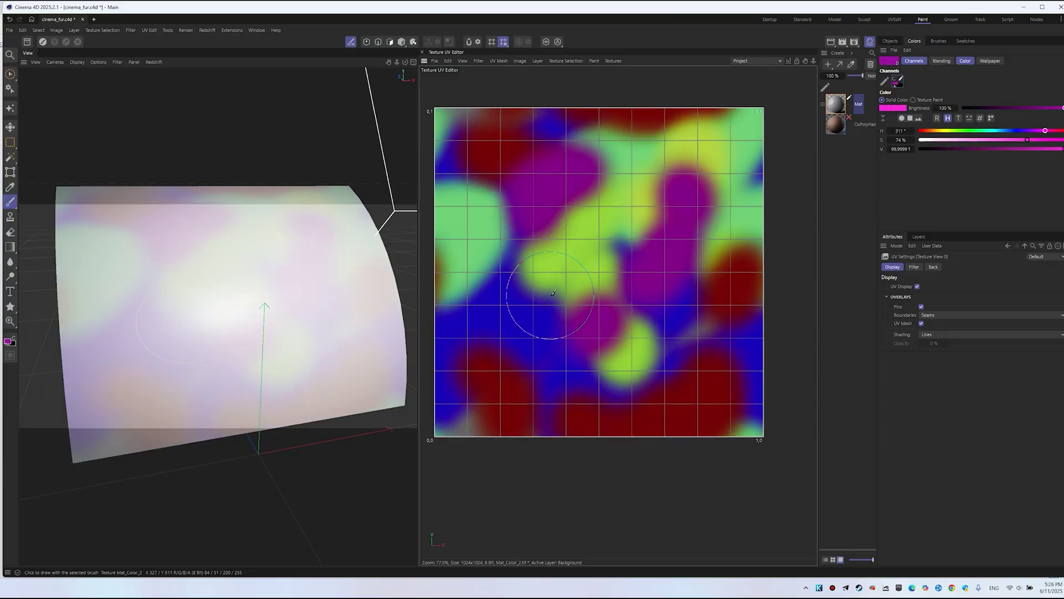
Step: Reduce the brush size and scribble thin magenta lines across the texture
{"action": "middle_click_drag", "start_coordinate": [544, 288], "coordinate": [457, 286]}
{"action": "left_click_drag", "start_coordinate": [458, 286], "coordinate": [474, 218]}
{"action": "left_click_drag", "start_coordinate": [531, 247], "coordinate": [590, 352]}
{"action": "left_click_drag", "start_coordinate": [625, 190], "coordinate": [606, 175]}
{"action": "mouse_move", "coordinate": [708, 172]}
{"action": "left_mouse_down"}
{"action": "mouse_move", "coordinate": [678, 264]}
{"action": "mouse_move", "coordinate": [663, 429]}
{"action": "left_mouse_up"}
{"action": "left_click_drag", "start_coordinate": [540, 321], "coordinate": [613, 232]}
{"action": "left_click_drag", "start_coordinate": [637, 150], "coordinate": [673, 172]}
Step: Shift the paint hue to light blue and scribble thin curved lines across the texture
{"action": "left_click", "coordinate": [994, 131]}
{"action": "mouse_move", "coordinate": [629, 205]}
{"action": "left_mouse_down"}
{"action": "mouse_move", "coordinate": [715, 183]}
{"action": "mouse_move", "coordinate": [688, 366]}
{"action": "left_mouse_up"}
{"action": "left_click_drag", "start_coordinate": [591, 169], "coordinate": [549, 244]}
{"action": "mouse_move", "coordinate": [478, 322]}
{"action": "left_mouse_down"}
{"action": "mouse_move", "coordinate": [565, 382]}
{"action": "mouse_move", "coordinate": [660, 333]}
{"action": "mouse_move", "coordinate": [721, 247]}
{"action": "mouse_move", "coordinate": [685, 262]}
{"action": "mouse_move", "coordinate": [736, 396]}
{"action": "left_mouse_up"}
{"action": "left_click_drag", "start_coordinate": [720, 127], "coordinate": [720, 167]}
Step: Set the paint hue to 32° and add thin orange scribbles to the texture
{"action": "left_click", "coordinate": [933, 131]}
{"action": "left_click", "coordinate": [556, 402]}
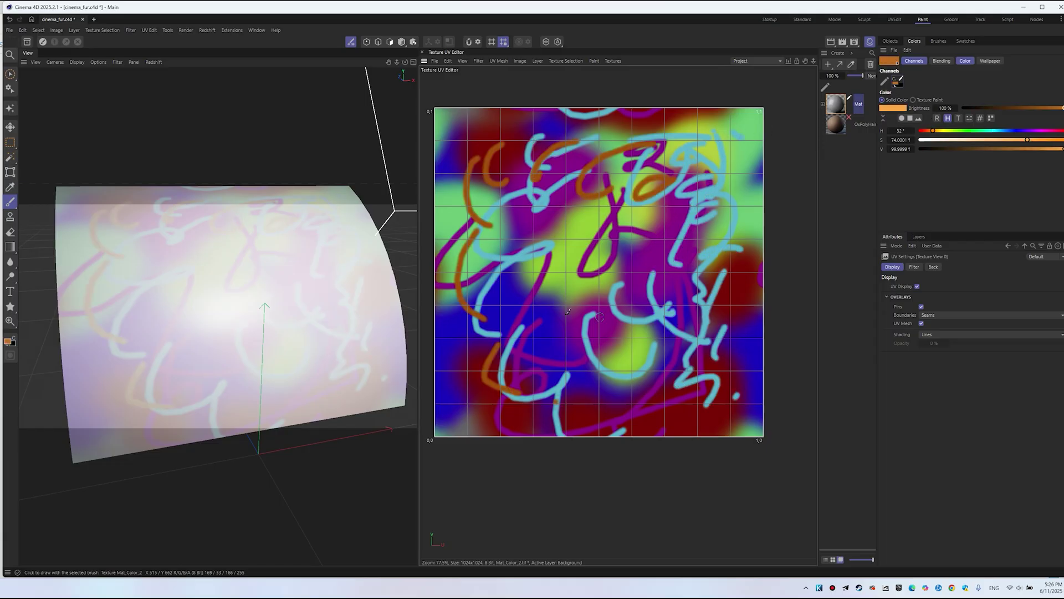
{"action": "mouse_move", "coordinate": [270, 315]}
{"action": "left_mouse_down", "text": "alt"}
{"action": "mouse_move", "coordinate": [300, 317]}
{"action": "mouse_move", "coordinate": [233, 320]}
{"action": "mouse_move", "coordinate": [276, 308]}
{"action": "mouse_move", "coordinate": [246, 285]}
{"action": "left_mouse_up", "text": "alt"}
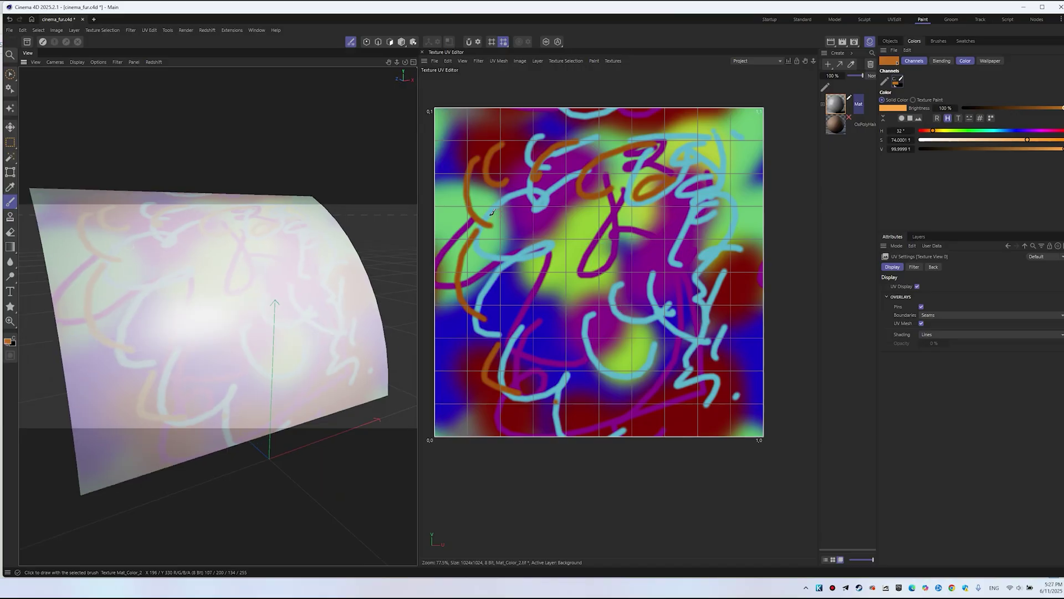
{"action": "left_click_drag", "start_coordinate": [599, 217], "coordinate": [573, 305]}
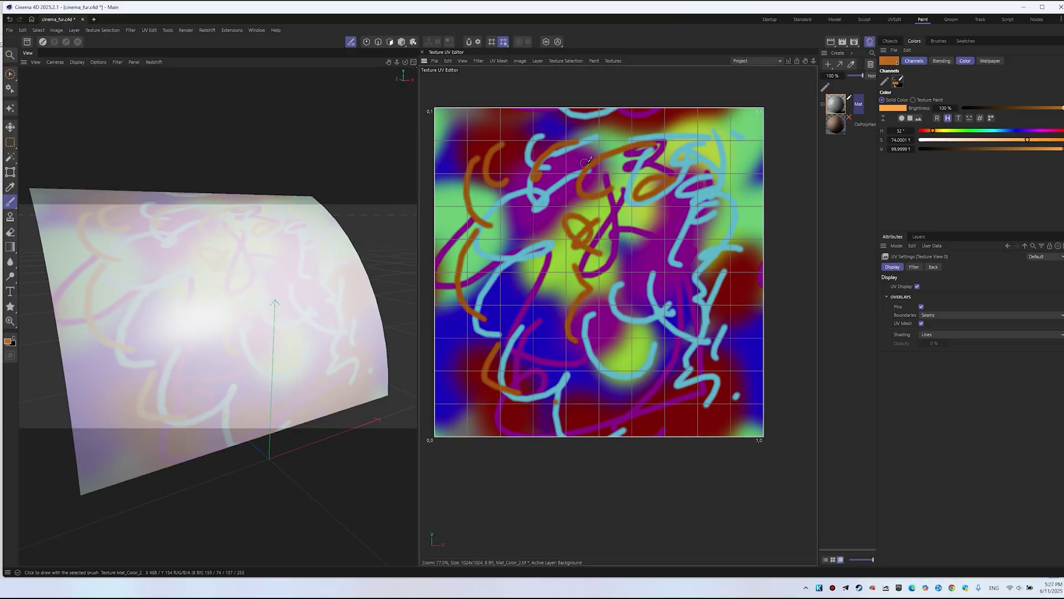
Step: Save the painted texture as the TIFF file Mat_Color_2.tif in the Documents folder
{"action": "left_click", "coordinate": [435, 61]}
{"action": "left_click", "coordinate": [460, 172]}
{"action": "left_click", "coordinate": [477, 204]}
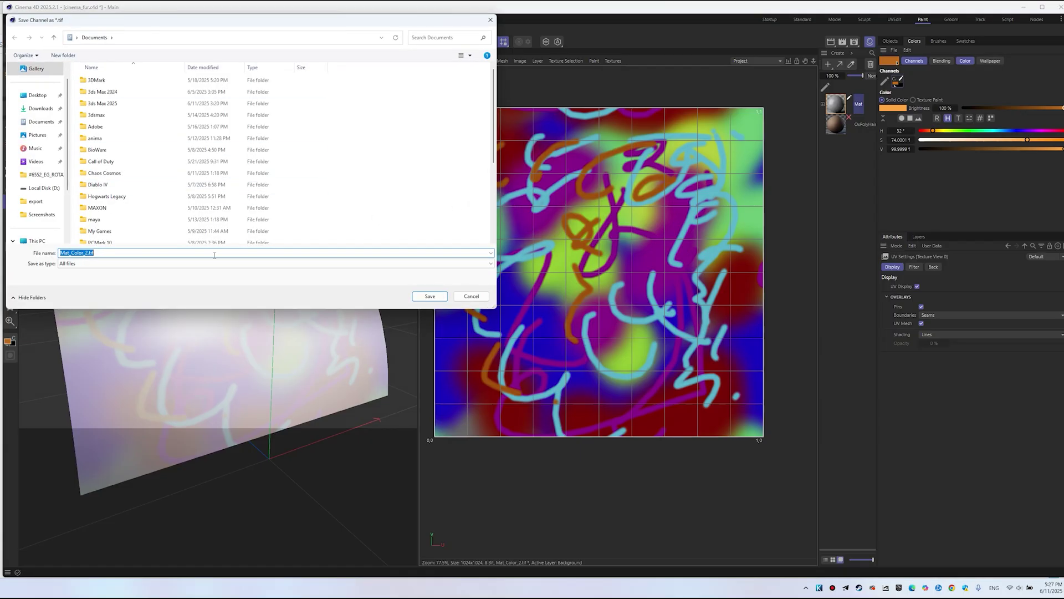
{"action": "left_click", "coordinate": [427, 296]}
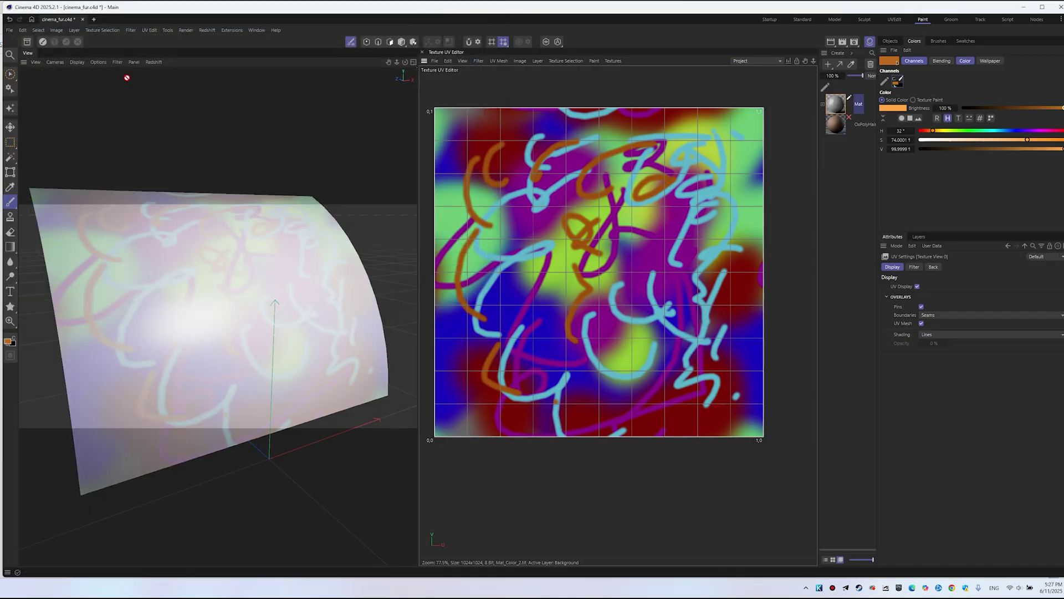
Step: Return to the Startup layout, show the material manager and create a Redshift Principled Hair material
{"action": "left_click", "coordinate": [778, 19]}
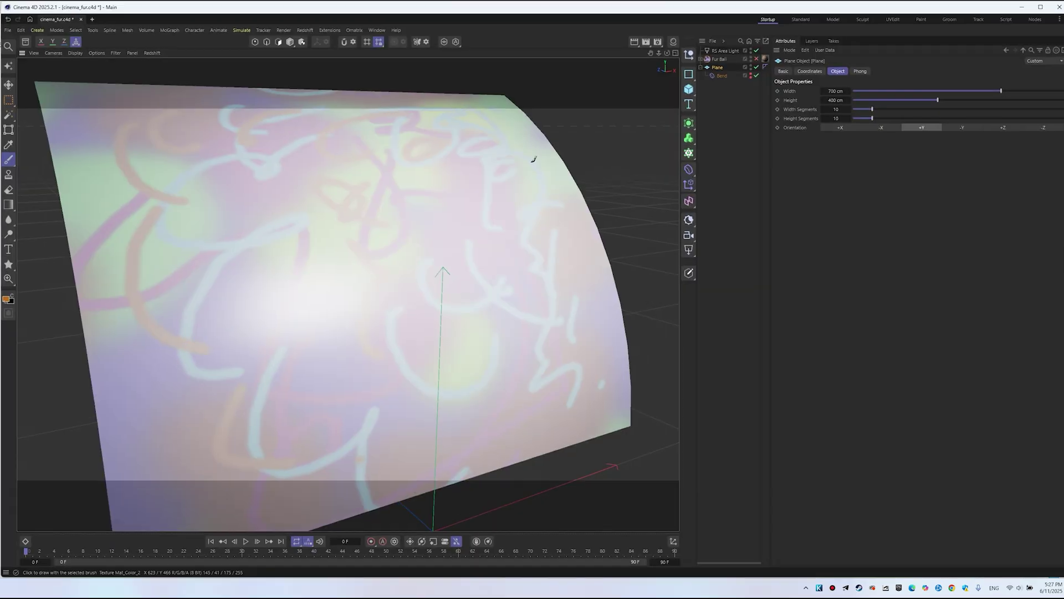
{"action": "left_click_drag", "start_coordinate": [378, 254], "coordinate": [406, 262], "text": "alt"}
{"action": "left_click", "coordinate": [673, 42]}
{"action": "left_click", "coordinate": [310, 31]}
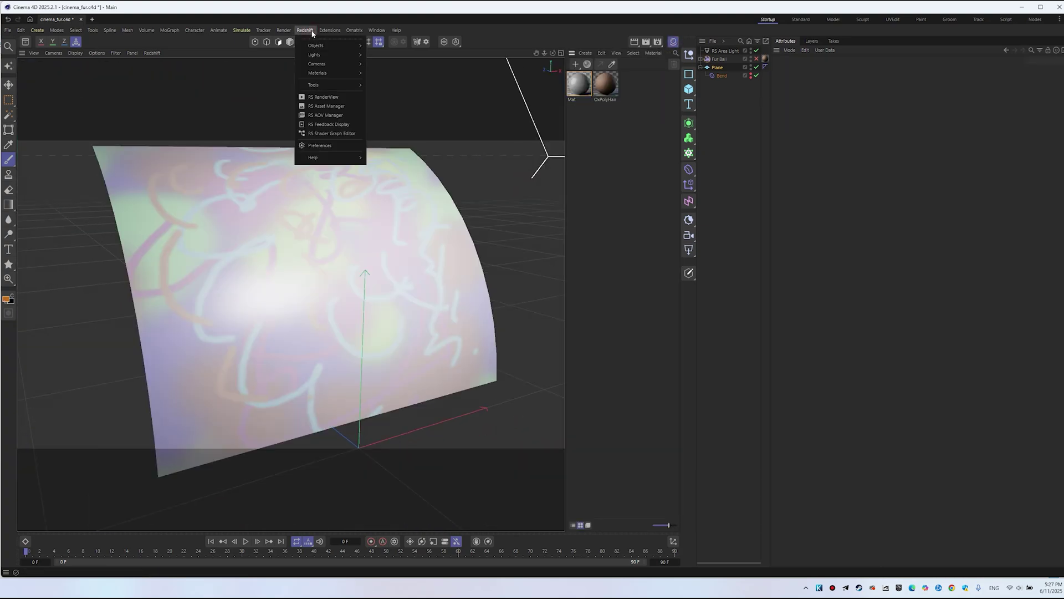
{"action": "mouse_move", "coordinate": [333, 72]}
{"action": "mouse_move", "coordinate": [382, 74]}
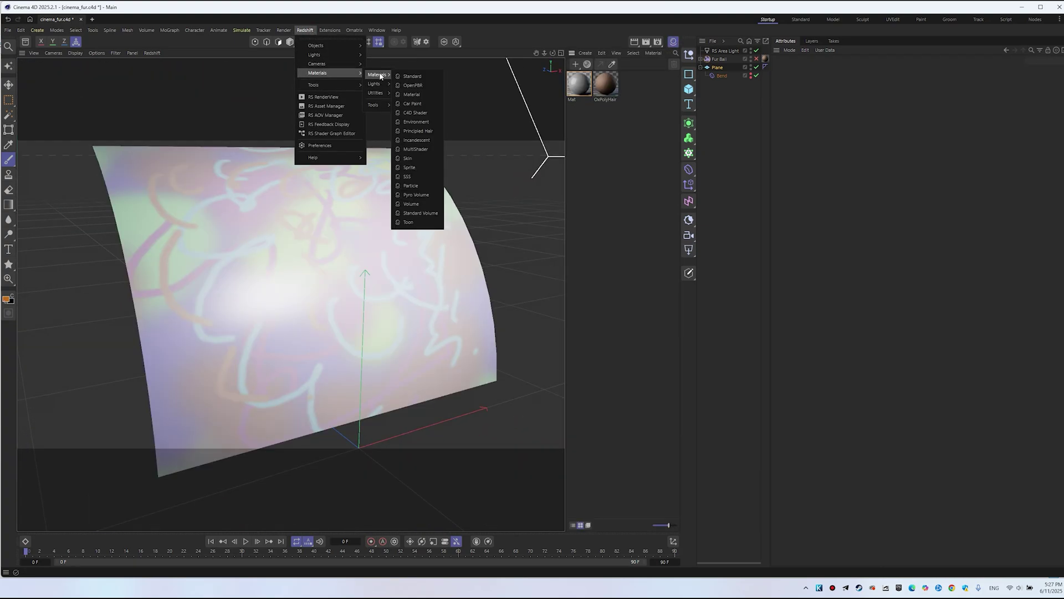
{"action": "left_click", "coordinate": [419, 132]}
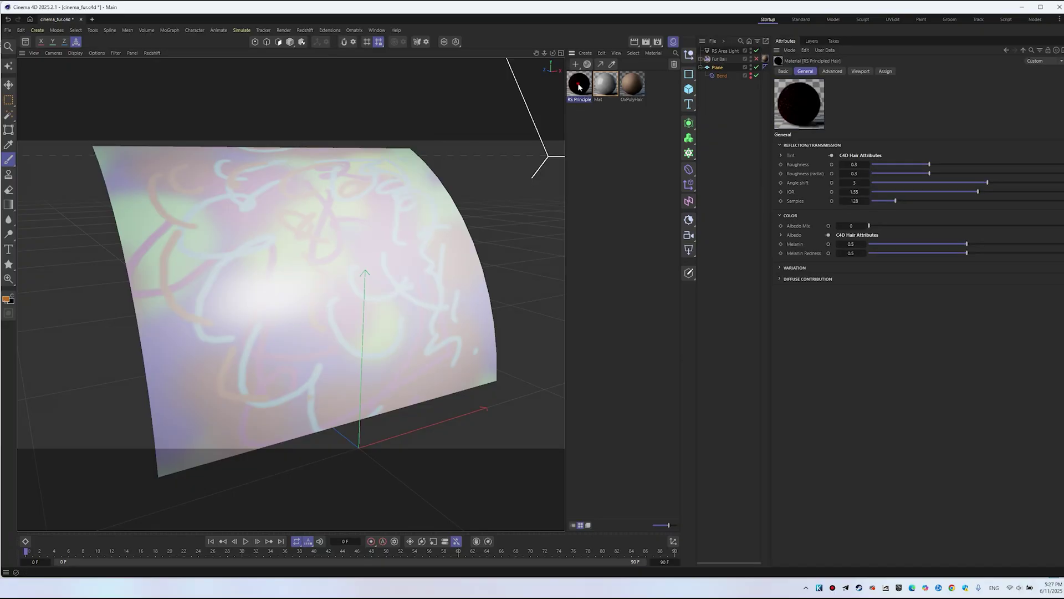
Step: Assign the RS Principled Hair material to the Fur Ball object and delete the C4D Hair Attributes node from its node graph
{"action": "left_click_drag", "start_coordinate": [577, 83], "coordinate": [719, 59]}
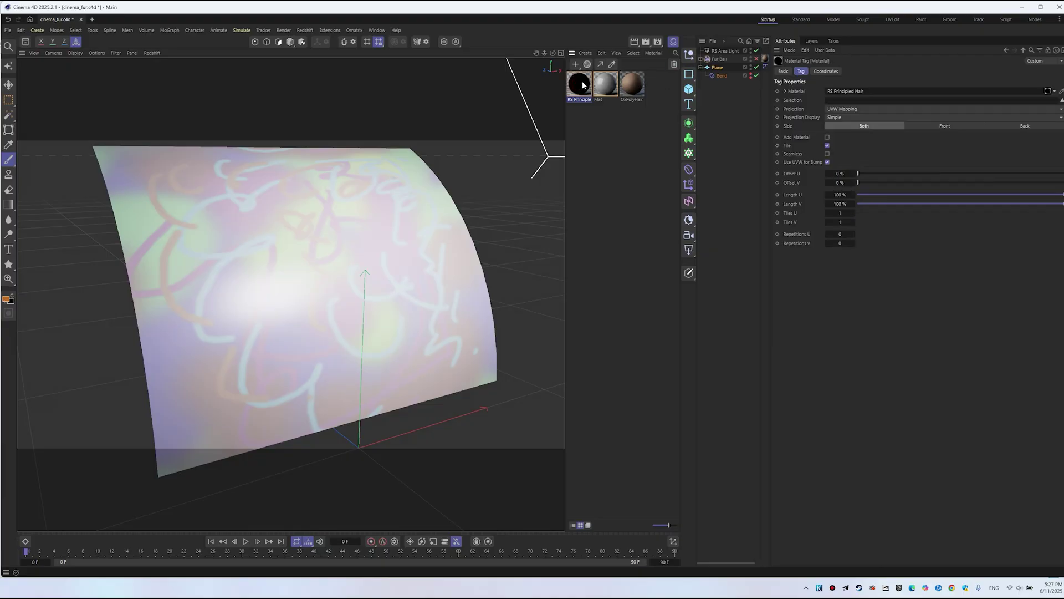
{"action": "double_click", "coordinate": [582, 87]}
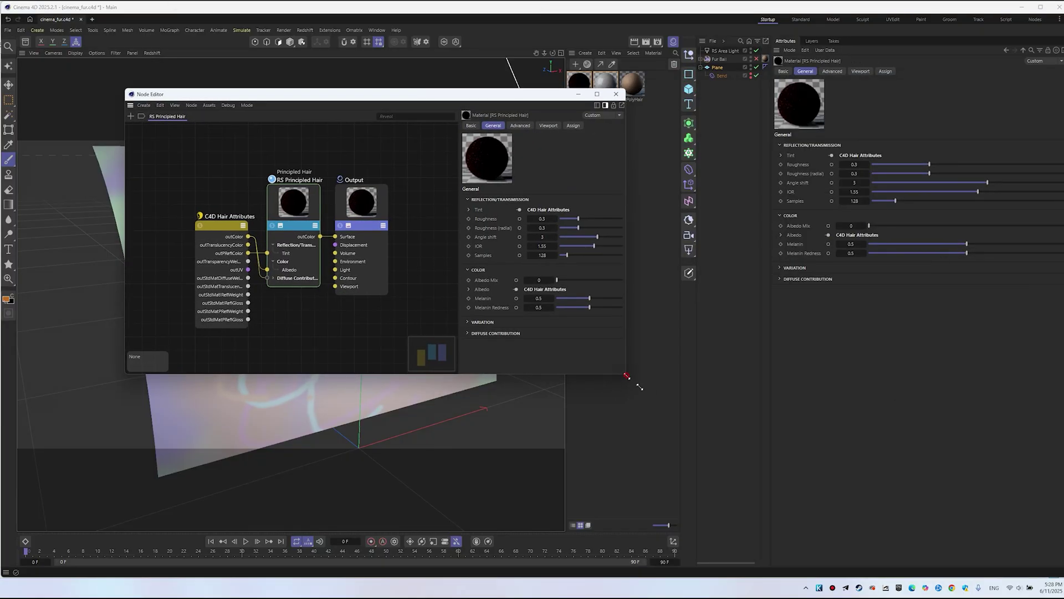
{"action": "left_click_drag", "start_coordinate": [628, 377], "coordinate": [867, 482]}
{"action": "key", "text": "h"}
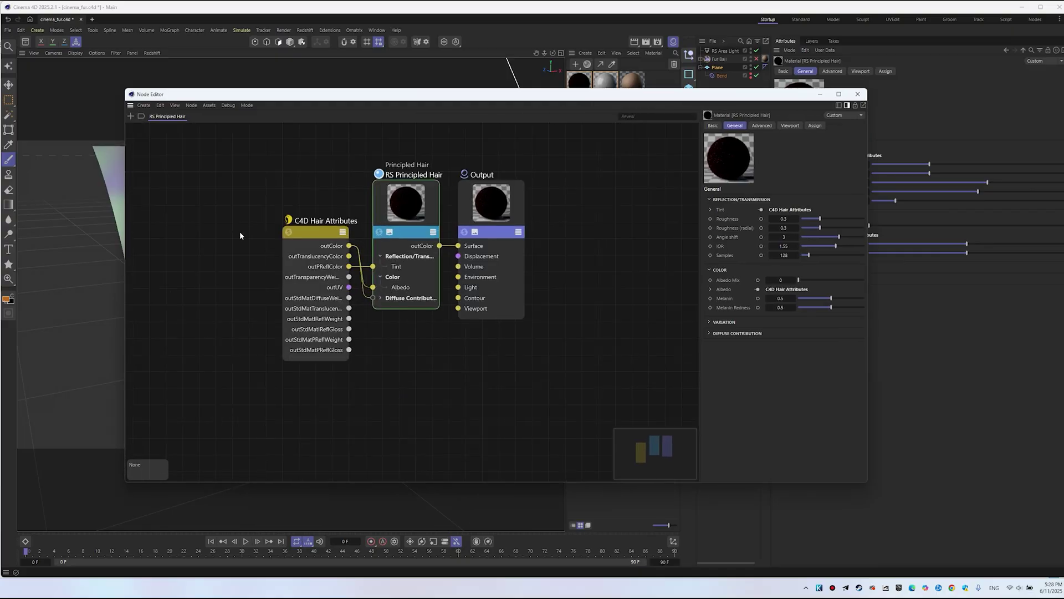
{"action": "left_click_drag", "start_coordinate": [238, 192], "coordinate": [325, 438]}
{"action": "key", "text": "Delete"}
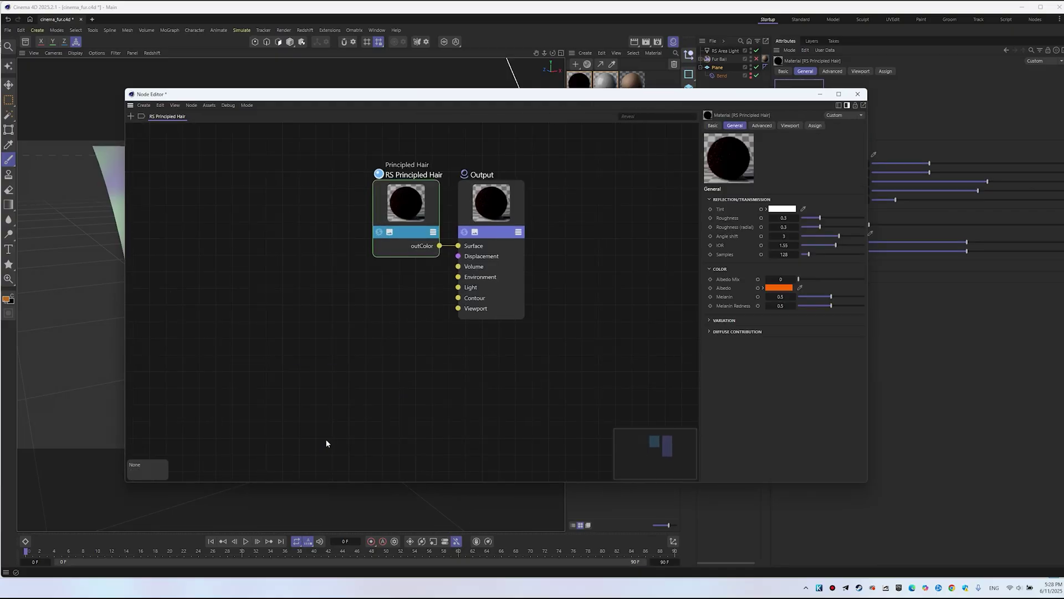
Step: Add Mat_Color_2.tif from the Documents folder to the hair material's node graph as a texture node
{"action": "key", "text": "alt+Tab"}
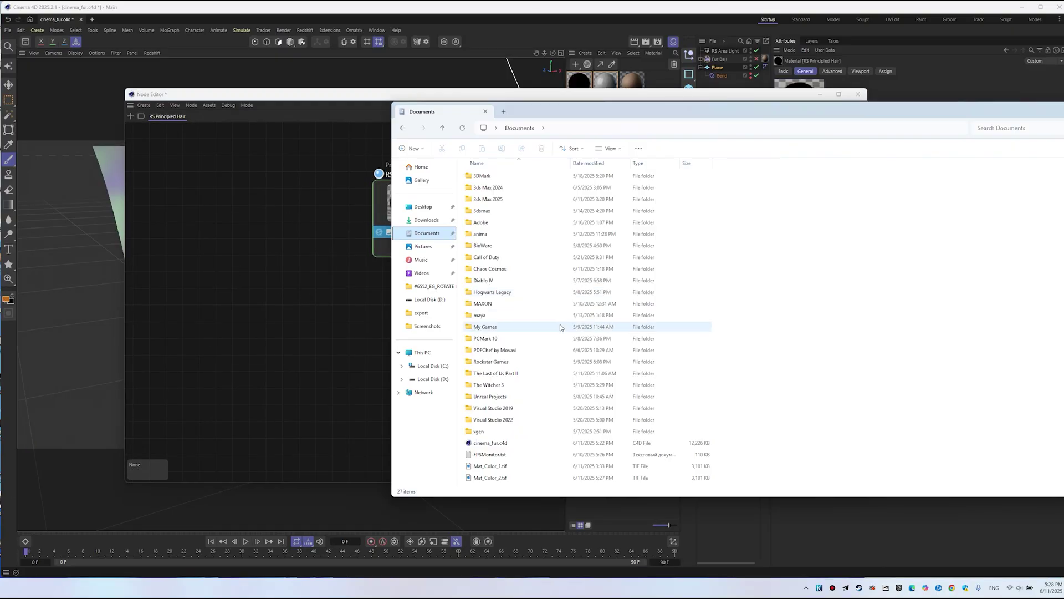
{"action": "left_click_drag", "start_coordinate": [560, 116], "coordinate": [677, 112]}
{"action": "left_click_drag", "start_coordinate": [607, 473], "coordinate": [234, 217]}
{"action": "key", "text": "alt+Tab"}
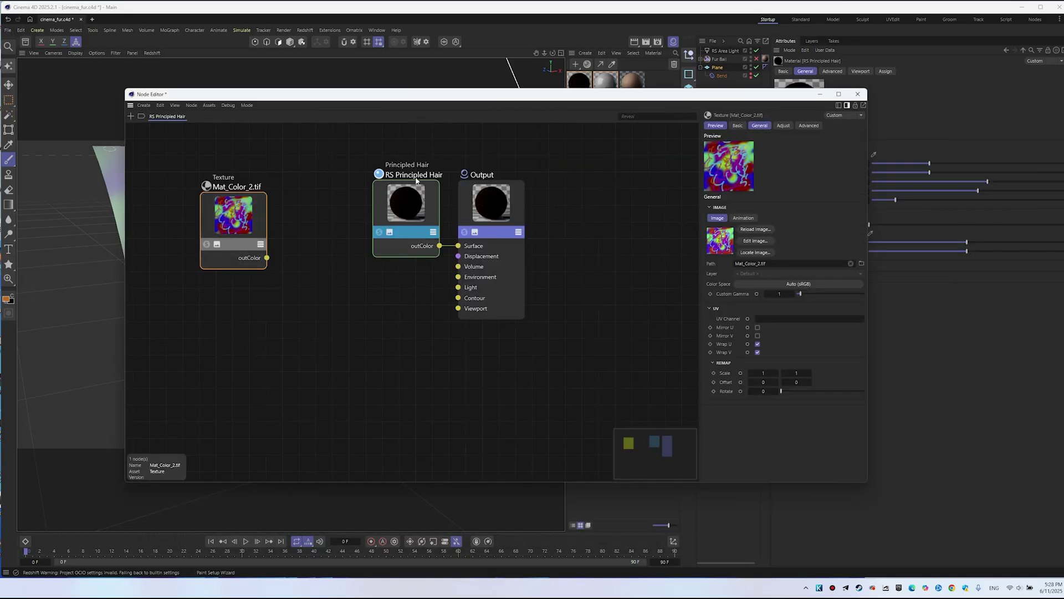
Step: Connect the Mat_Color_2.tif texture's color output to the Albedo, Diffuse Albedo and Roughness inputs of the RS Principled Hair node
{"action": "left_click_drag", "start_coordinate": [266, 257], "coordinate": [398, 209]}
{"action": "mouse_move", "coordinate": [420, 231]}
{"action": "left_click", "coordinate": [489, 228]}
{"action": "left_click_drag", "start_coordinate": [267, 258], "coordinate": [424, 210]}
{"action": "mouse_move", "coordinate": [471, 253]}
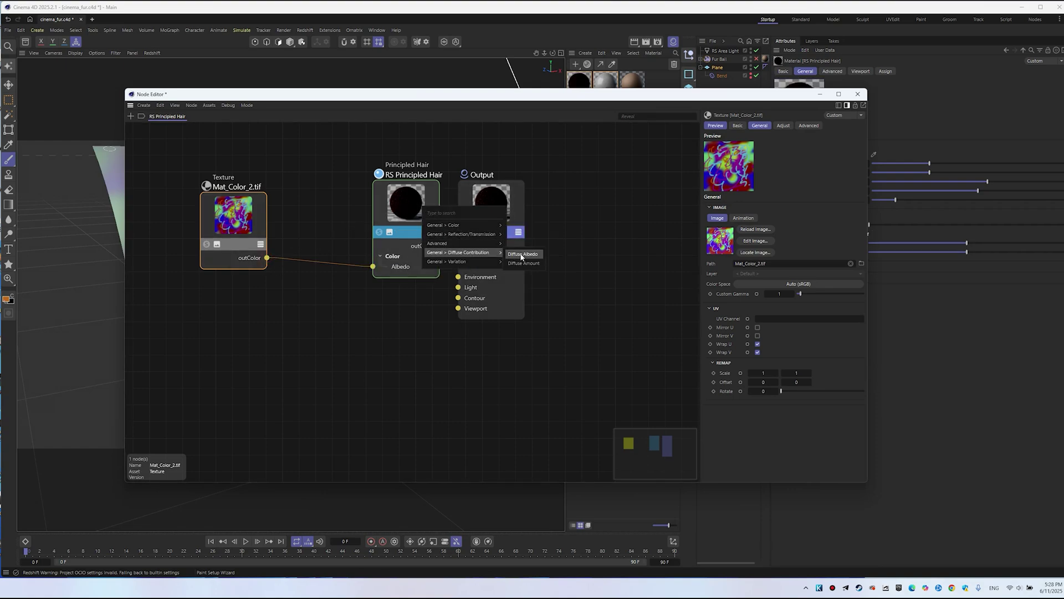
{"action": "left_click", "coordinate": [521, 255]}
{"action": "left_click_drag", "start_coordinate": [266, 257], "coordinate": [422, 219]}
{"action": "mouse_move", "coordinate": [471, 239]}
{"action": "left_click", "coordinate": [508, 239]}
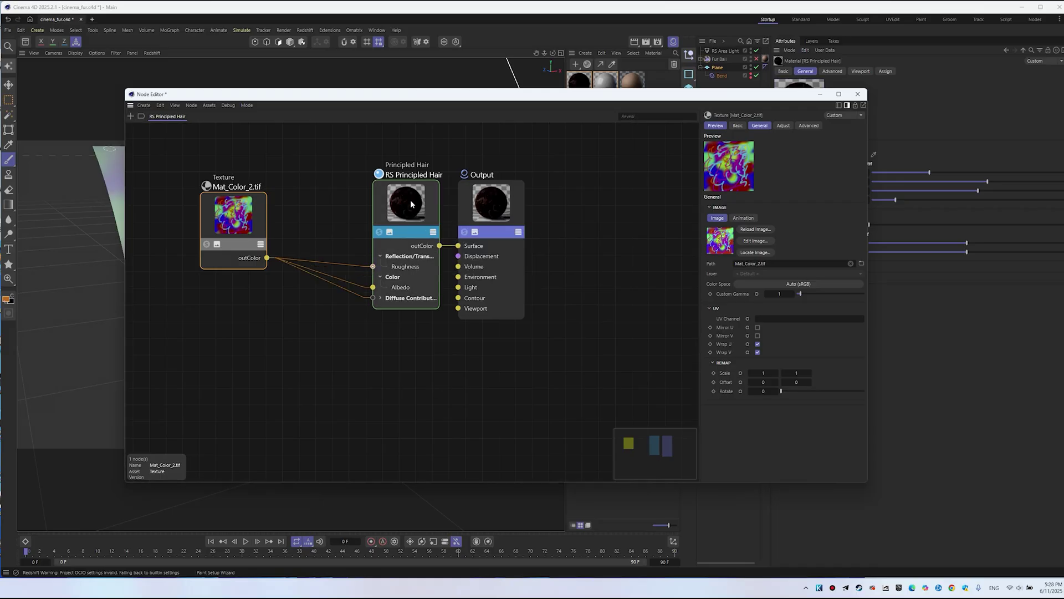
Step: Set the Principled Hair node's Diffuse Amount to 0.7 and Albedo Mix to about 0.637, and close the Node Editor
{"action": "double_click", "coordinate": [409, 200]}
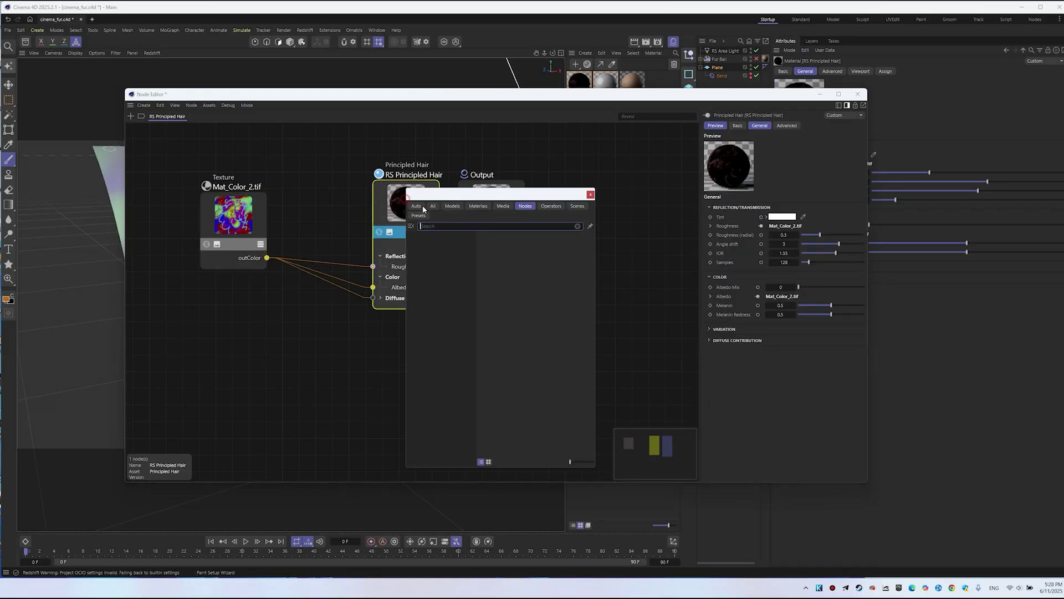
{"action": "left_click", "coordinate": [593, 195]}
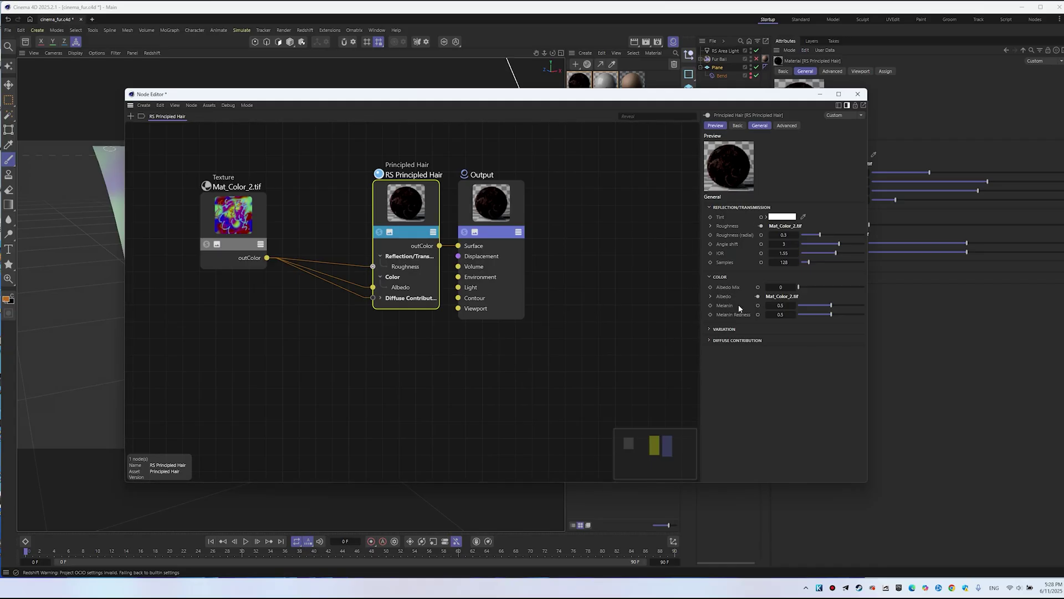
{"action": "left_click", "coordinate": [743, 340]}
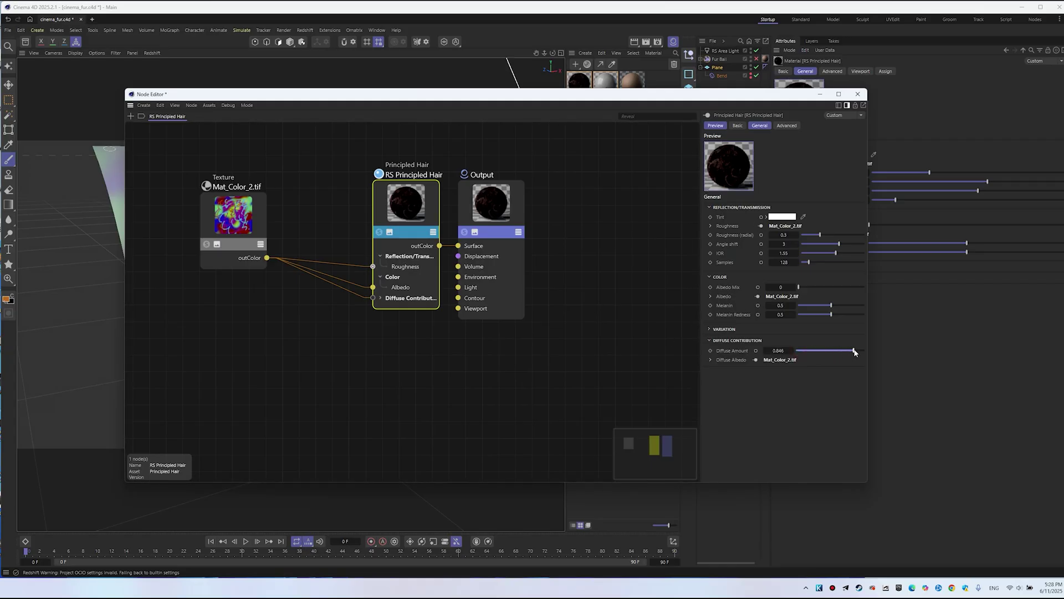
{"action": "left_click_drag", "start_coordinate": [854, 352], "coordinate": [843, 354]}
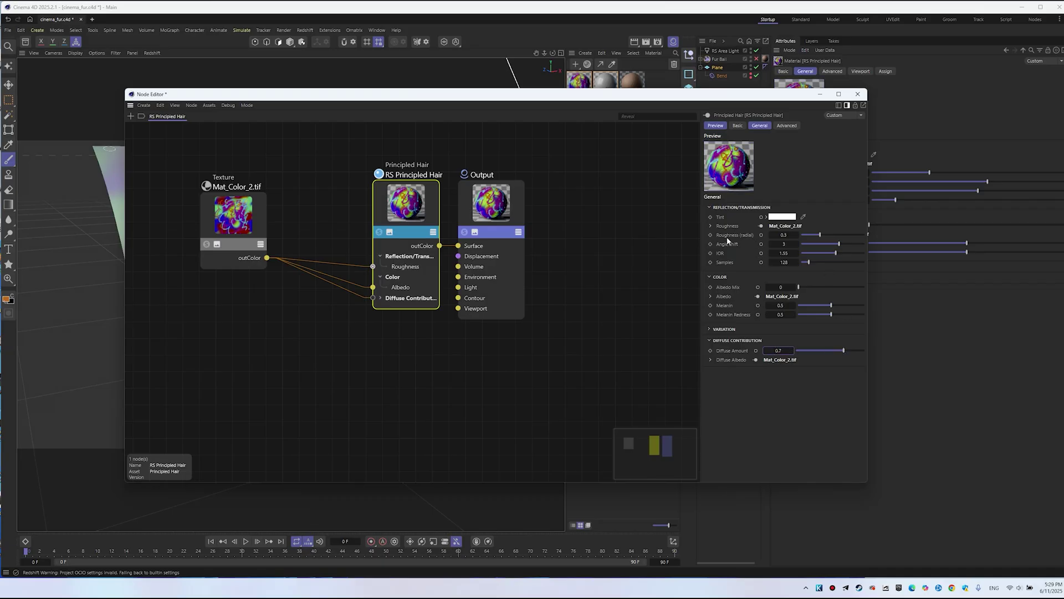
{"action": "left_click_drag", "start_coordinate": [799, 287], "coordinate": [841, 290]}
{"action": "left_click", "coordinate": [857, 95]}
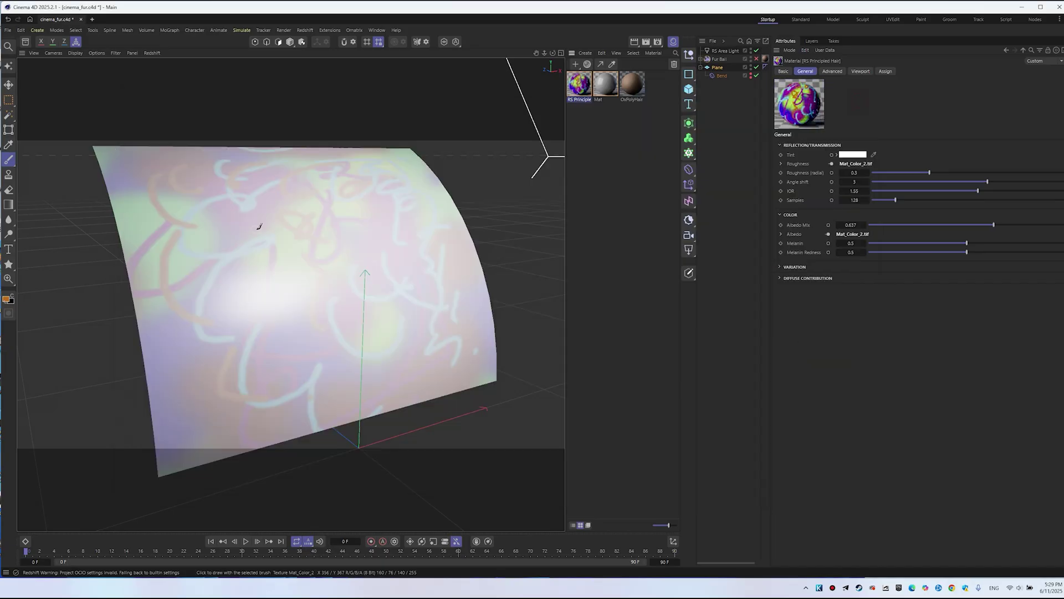
Step: Enable the Fur Ball object and inspect the textured fur up close in an enlarged Redshift RenderView
{"action": "left_click", "coordinate": [757, 59]}
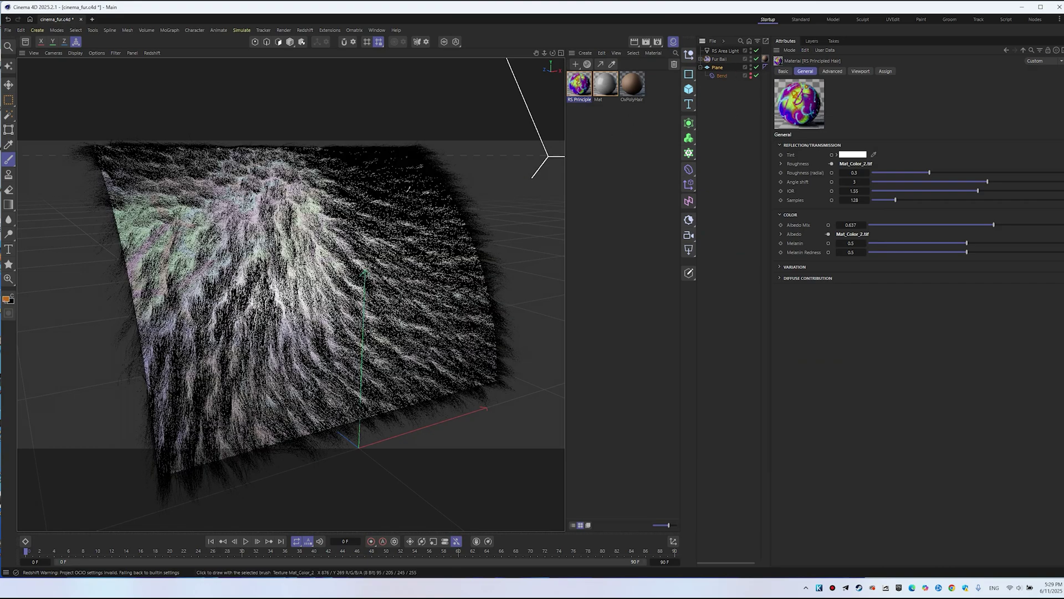
{"action": "key", "text": "alt+Tab"}
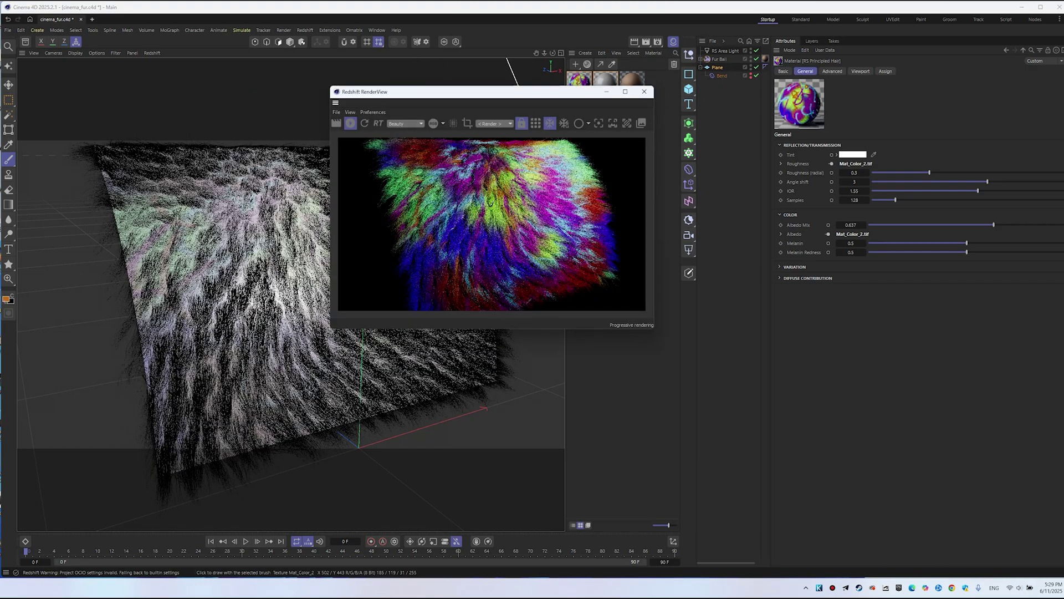
{"action": "left_click_drag", "start_coordinate": [653, 328], "coordinate": [792, 438]}
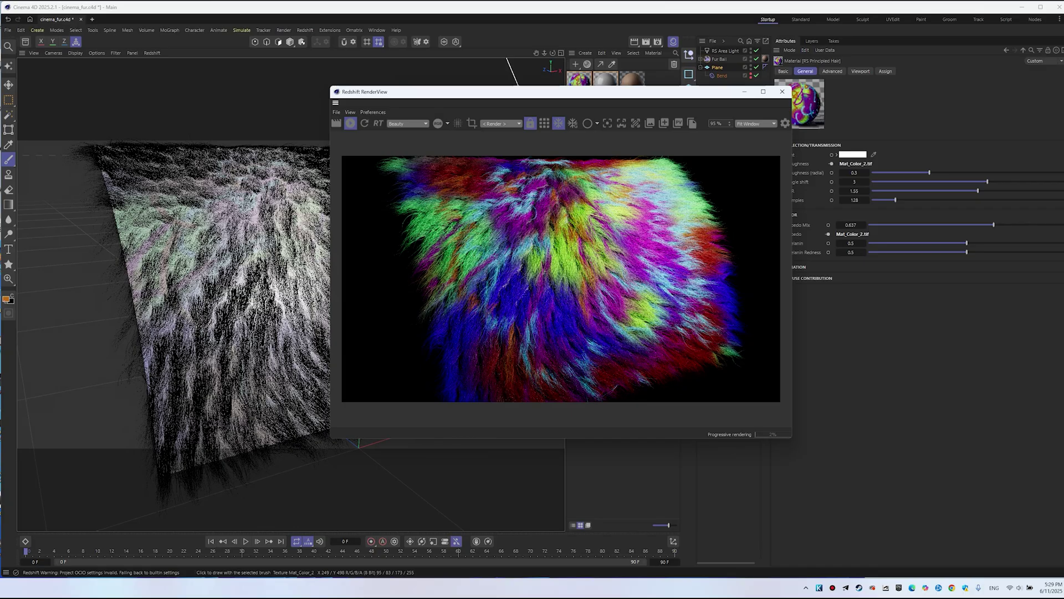
{"action": "scroll", "coordinate": [247, 216], "scroll_direction": "up", "scroll_amount": 4}
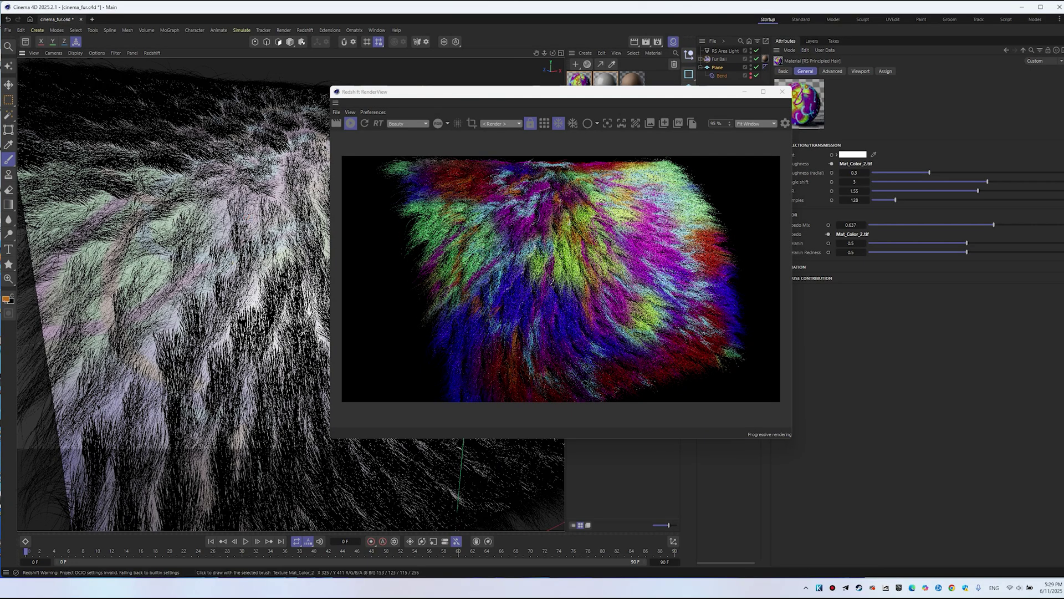
{"action": "scroll", "coordinate": [187, 236], "scroll_direction": "down", "scroll_amount": 5}
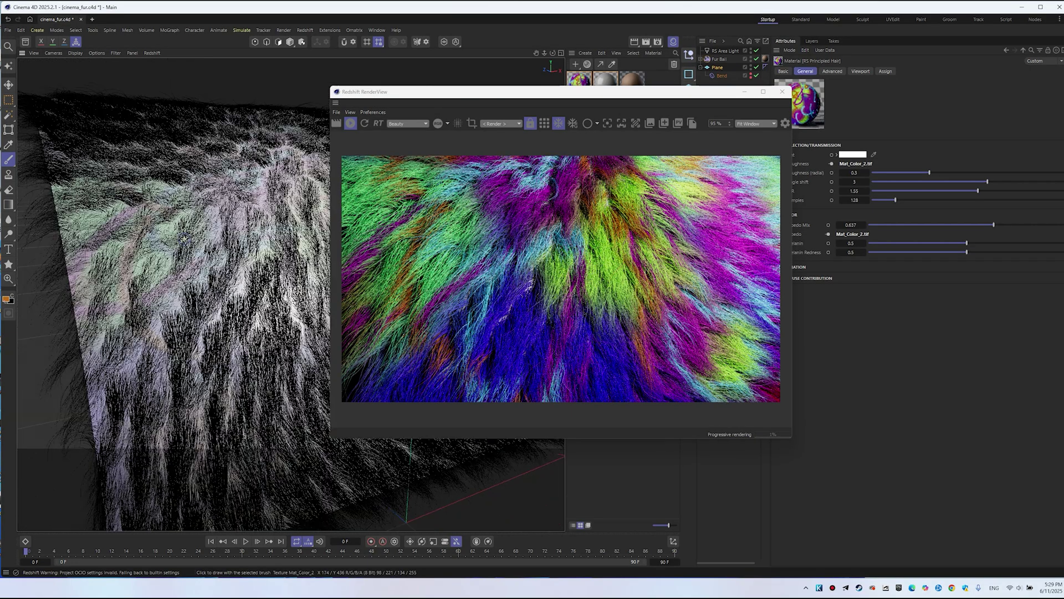